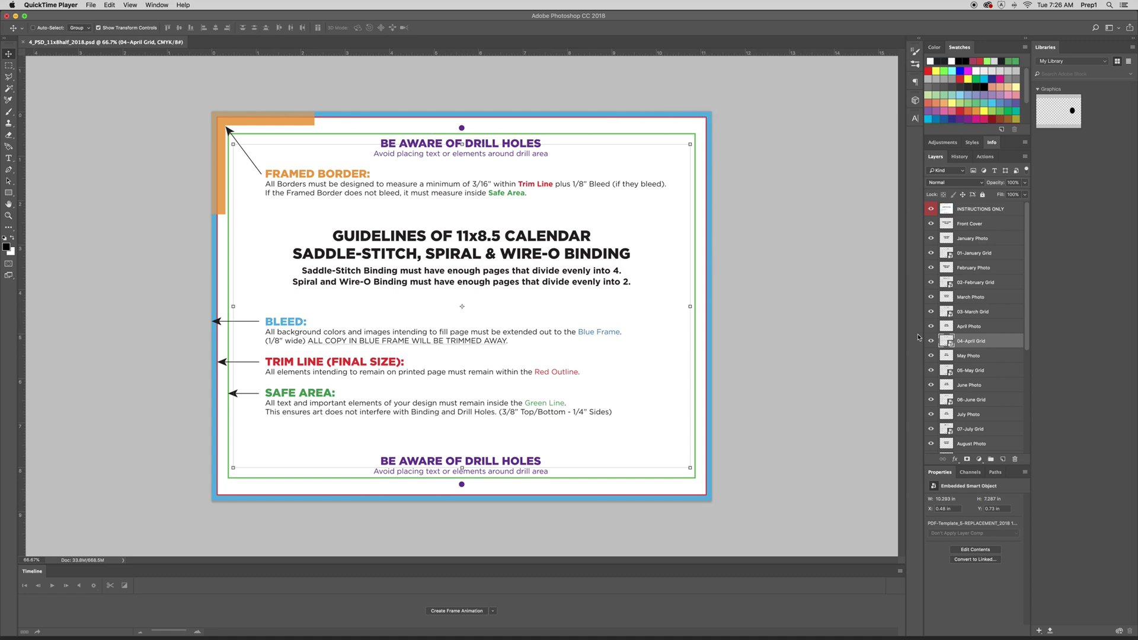
Toggle the INSTRUCTIONS ONLY layer off and back on, and move the 04-April Grid layer down about 2.2 in
left_click(931, 209)
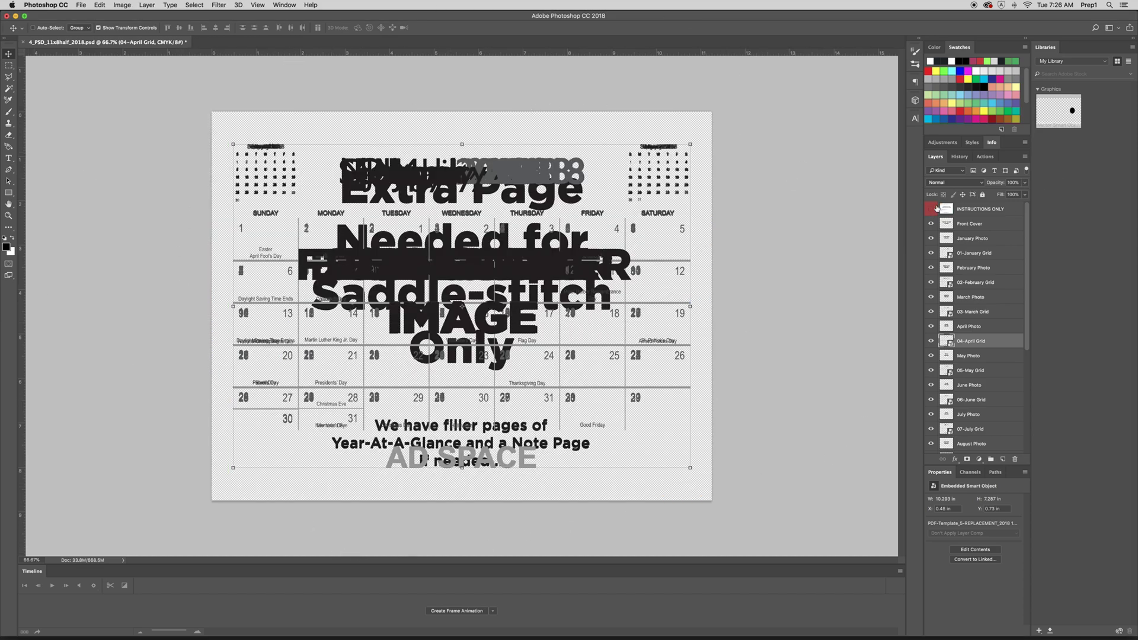
left_click(930, 210)
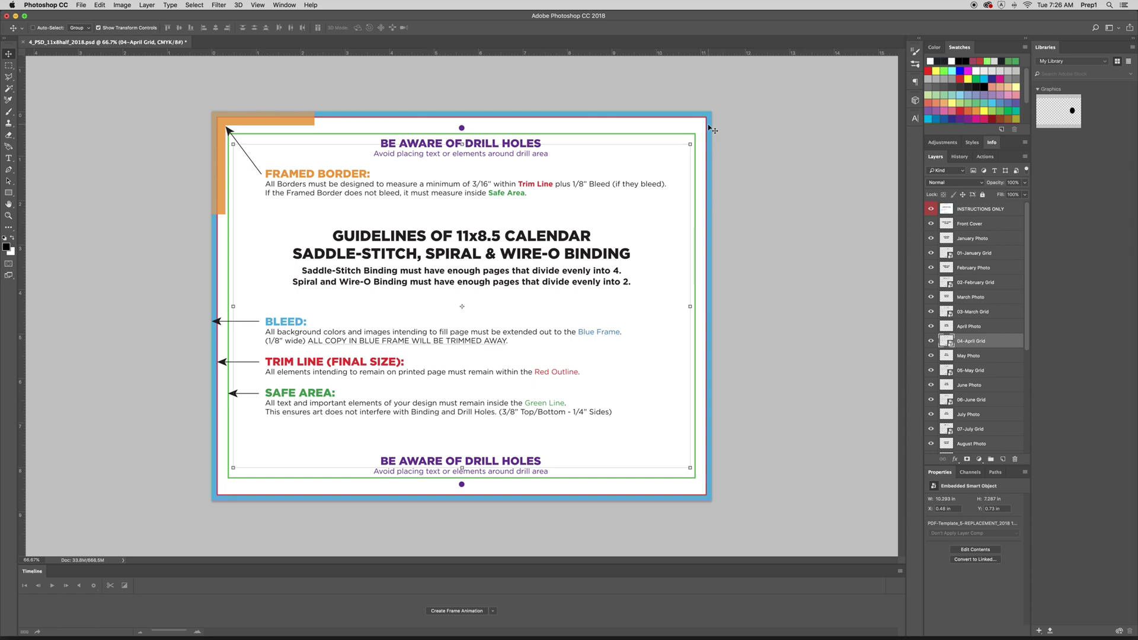
left_click_drag(711, 127, 718, 226)
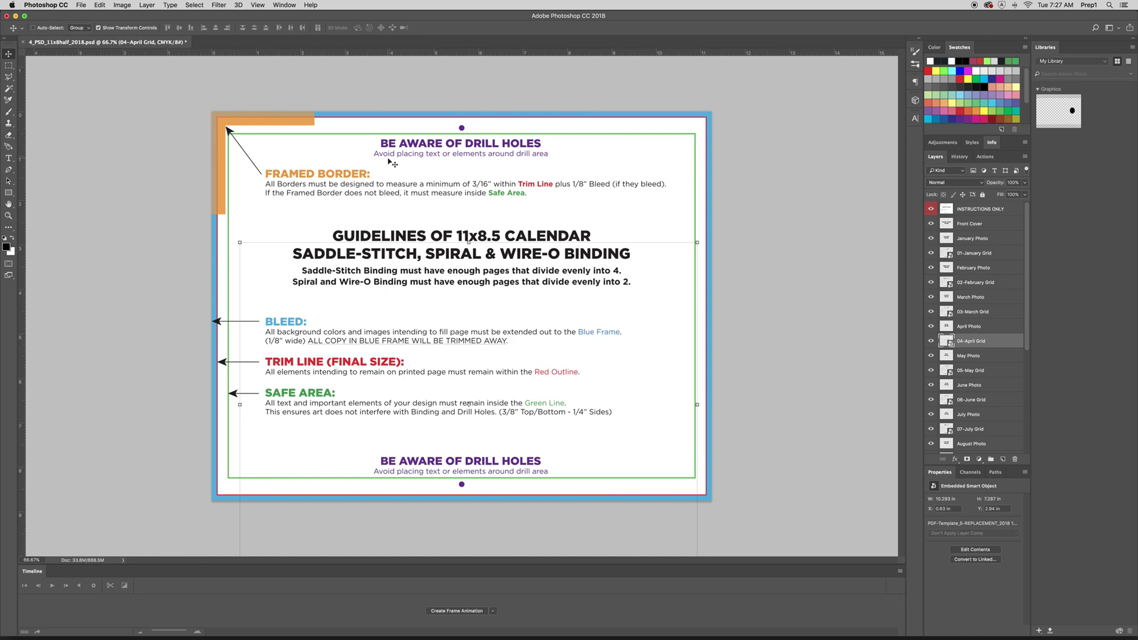
Examine the color mode options for the template document
left_click(122, 4)
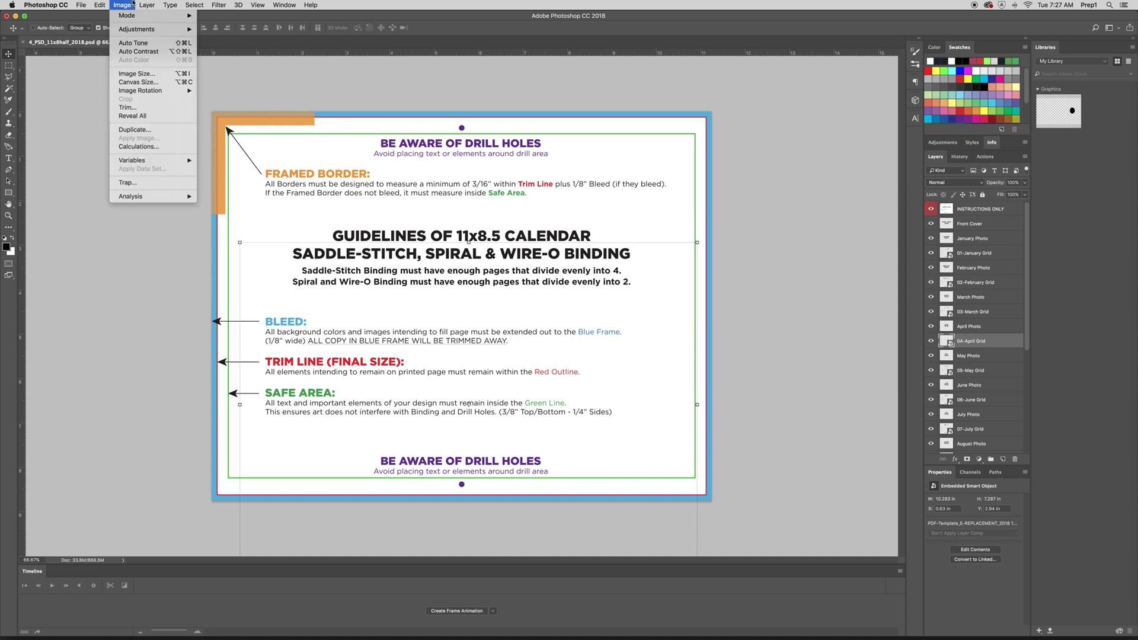
mouse_move(148, 16)
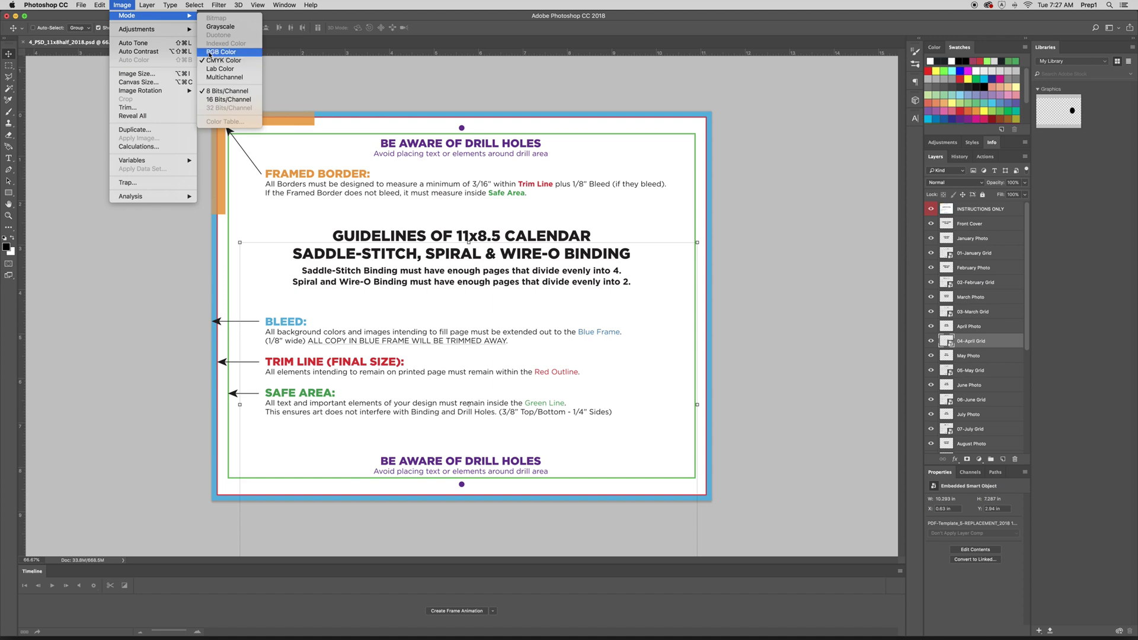
key("Escape")
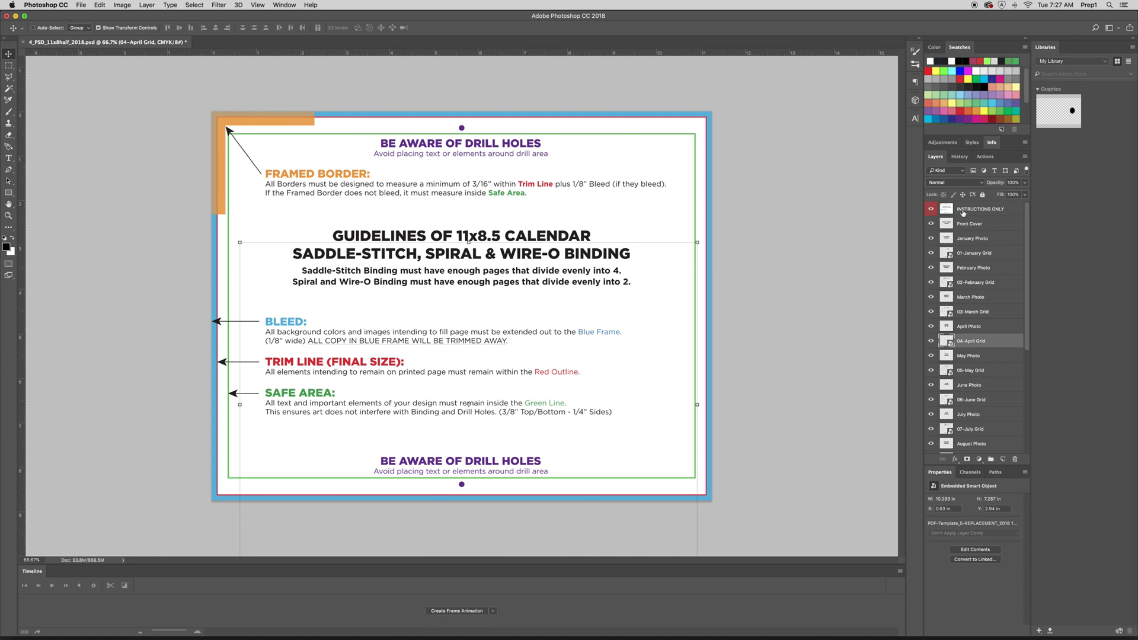
Delete the INSTRUCTIONS ONLY layer from the calendar template
left_click(964, 212)
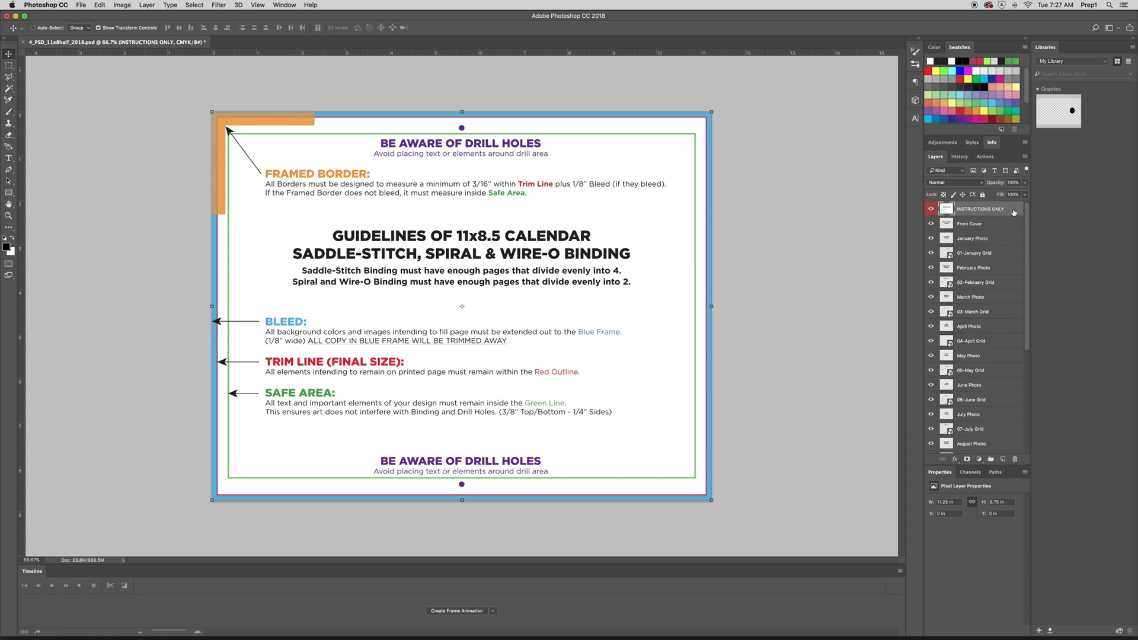
left_click(1015, 462)
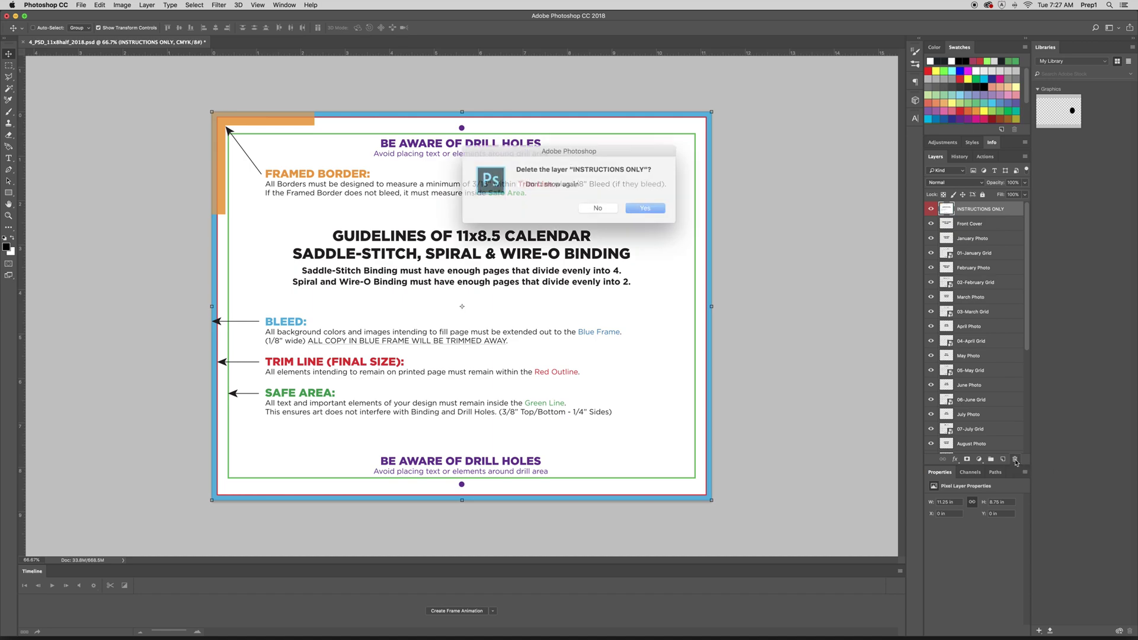
left_click(631, 210)
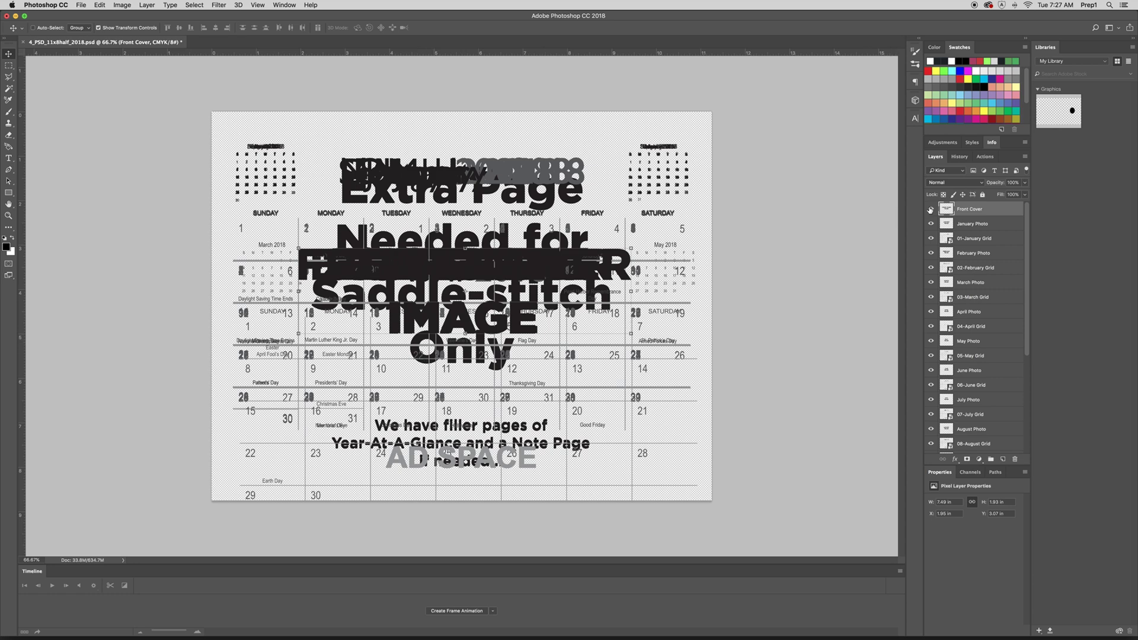
Hide all the template layers except Front Cover
left_click_drag(930, 262, 928, 463)
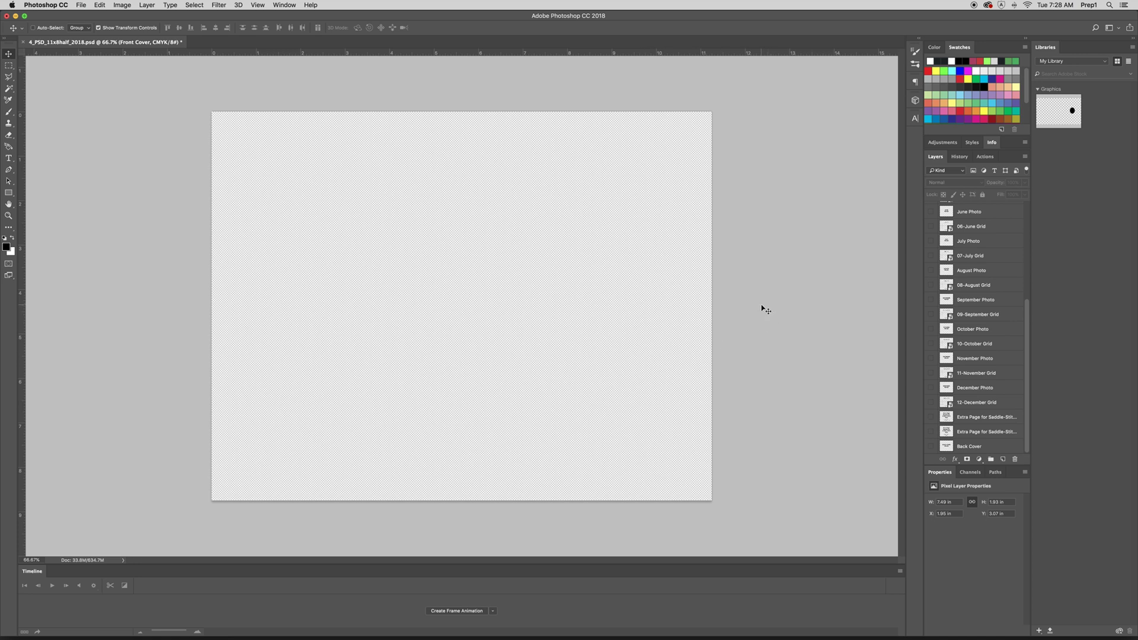
scroll(981, 302, "up", 5)
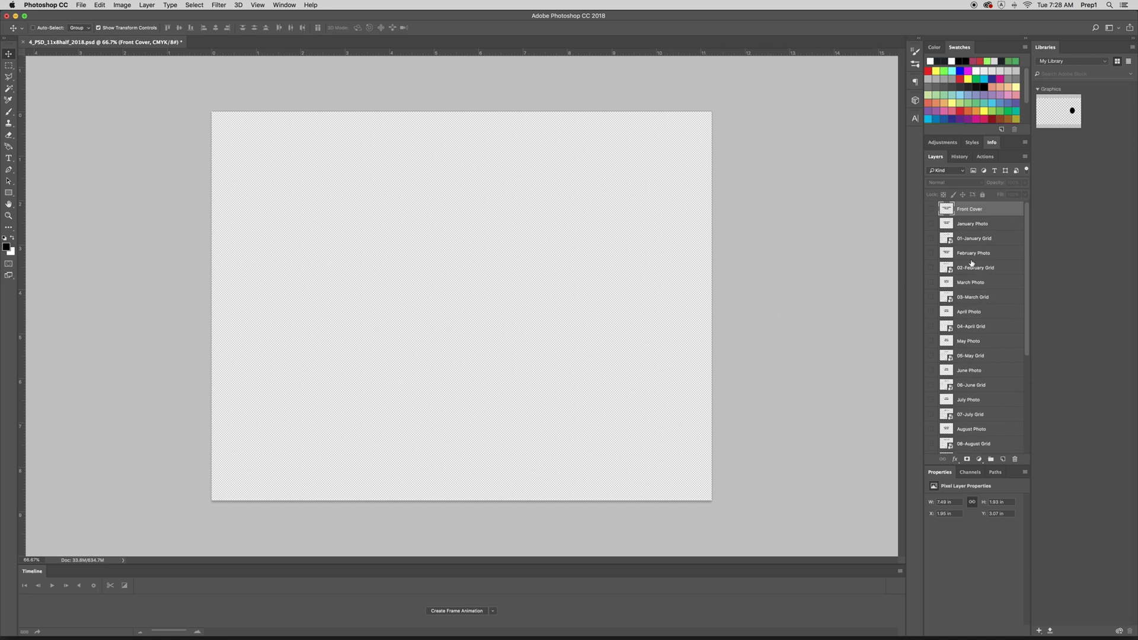
left_click(930, 210)
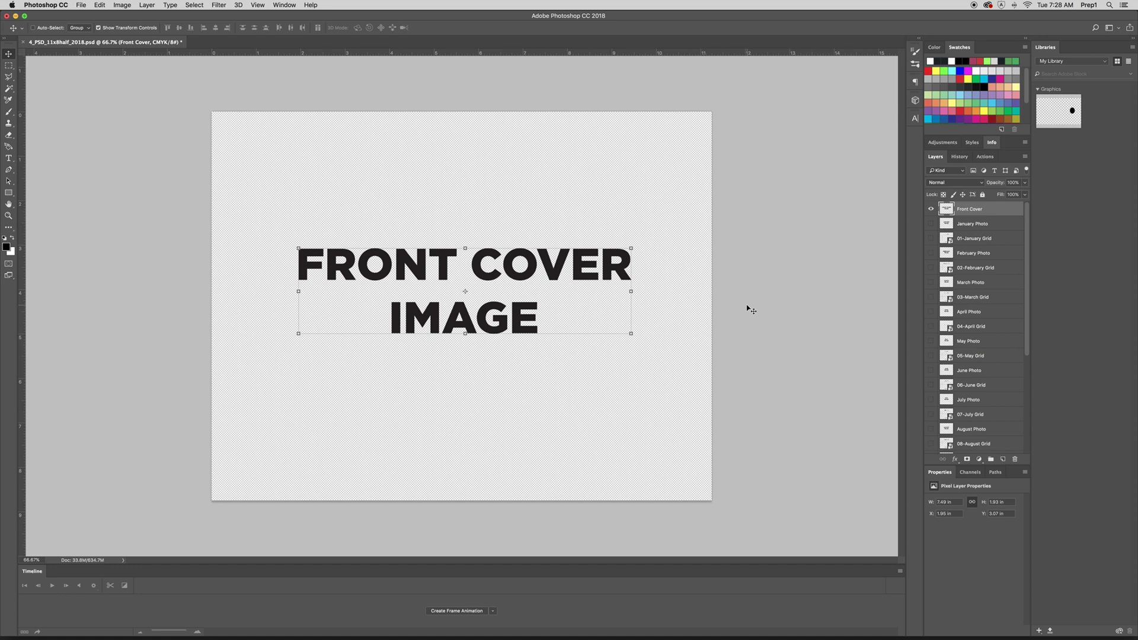
Place the image Fotolia_269778_XL.jpg from the Images folder as an embedded object above the Front Cover layer
left_click(84, 5)
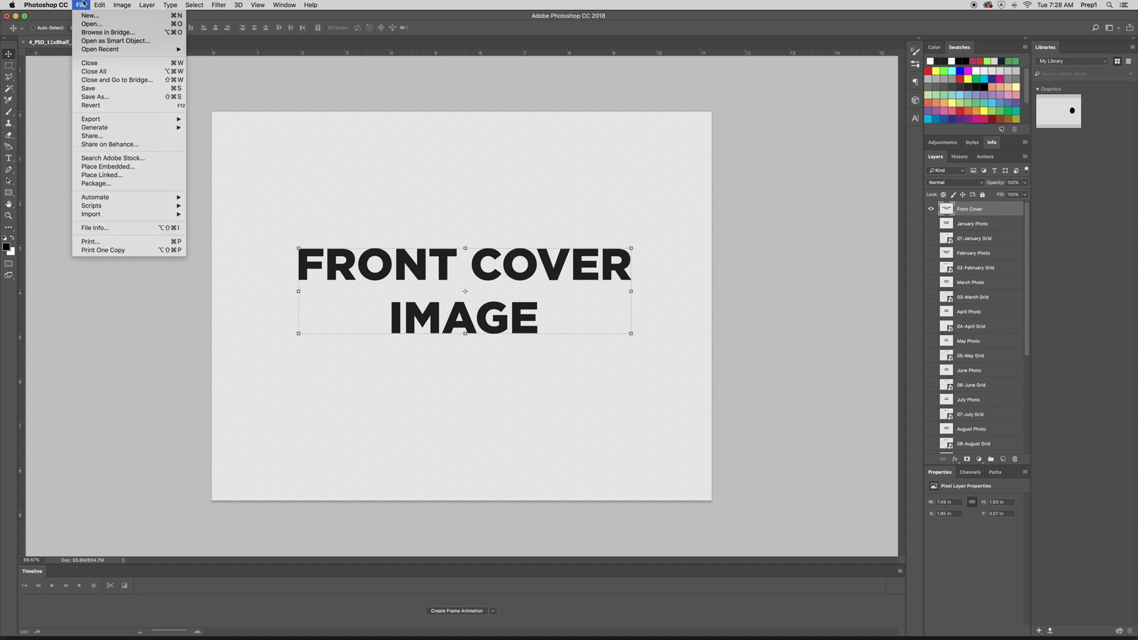
left_click(89, 167)
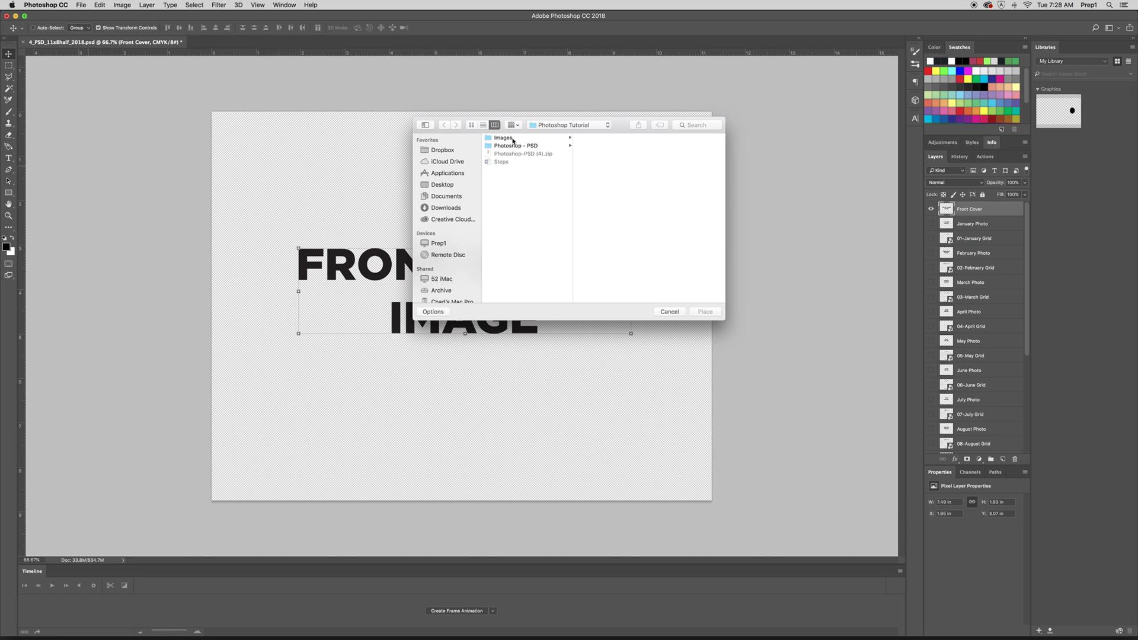
left_click(513, 140)
left_click(605, 146)
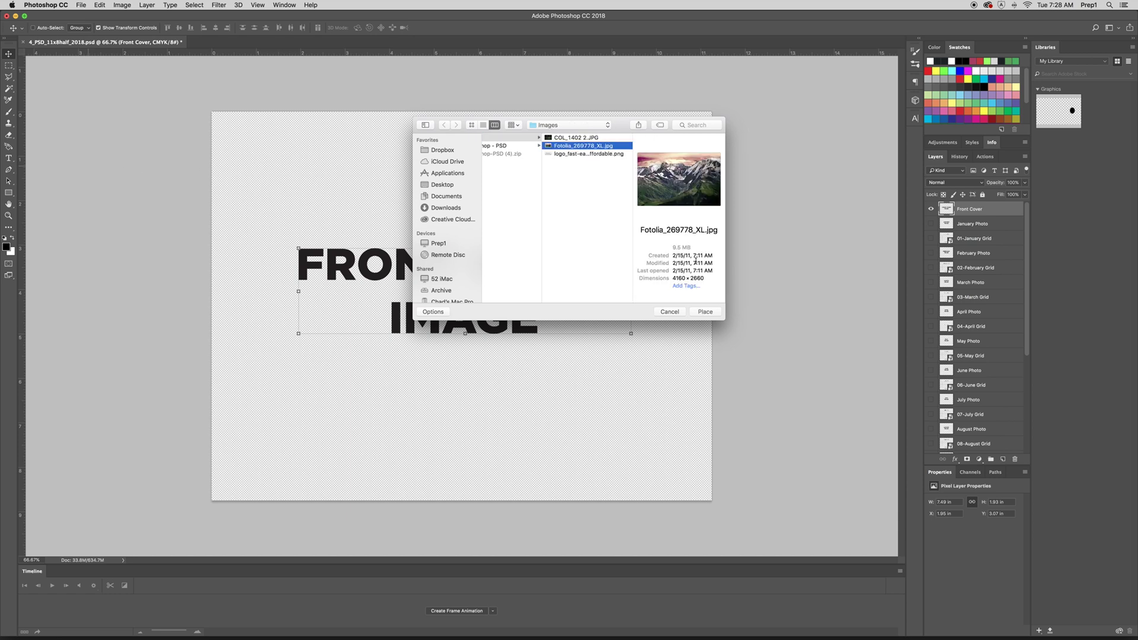
left_click(705, 312)
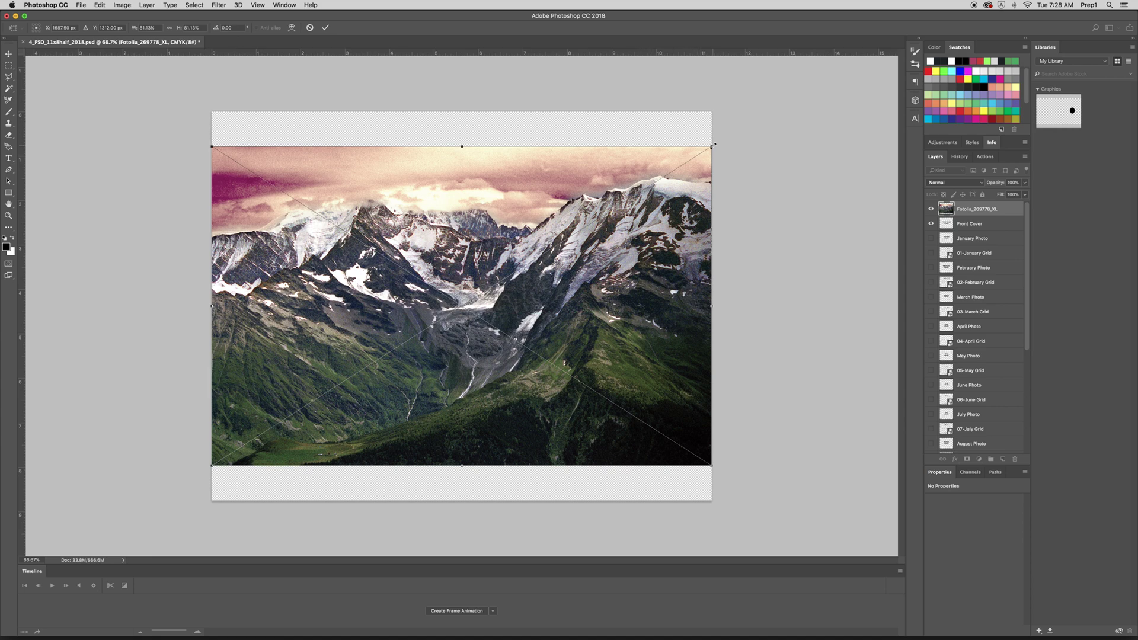
Scale the placed mountain photo to about 13.9 × 8.9 in and position it to cover the whole canvas including the bleed
left_click_drag(714, 145, 772, 109)
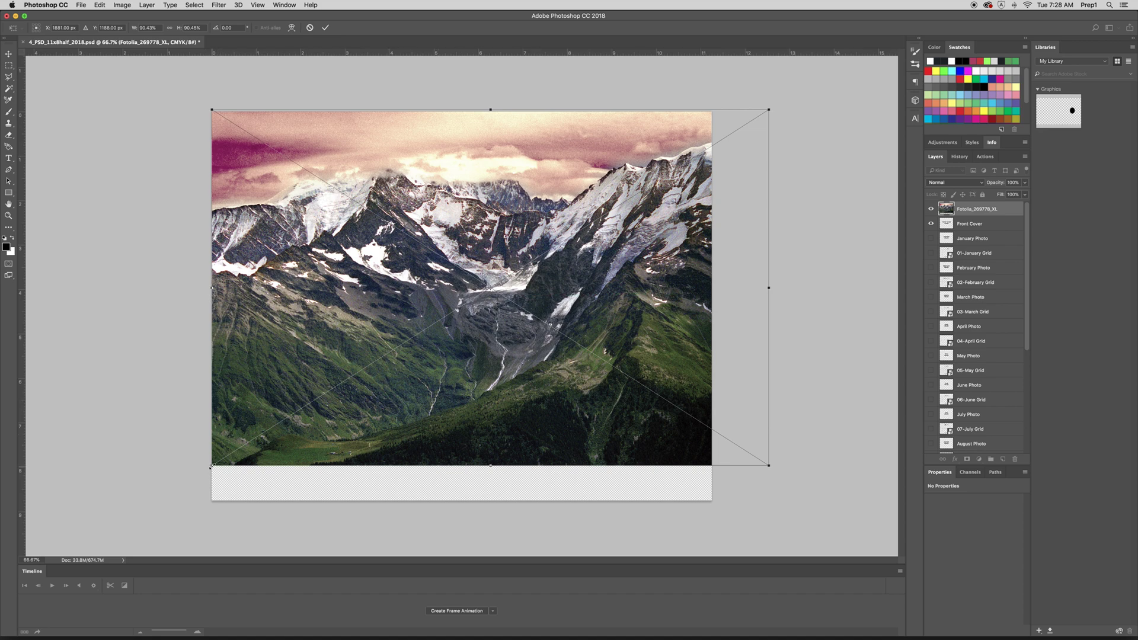
left_click_drag(212, 466, 145, 504)
left_click_drag(557, 325, 626, 339)
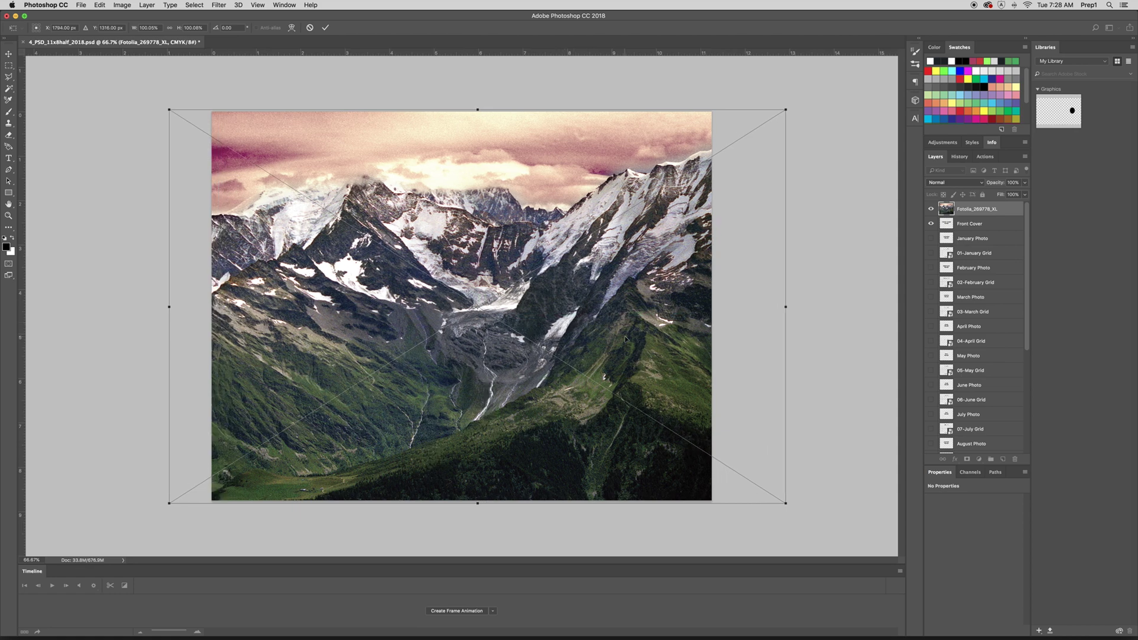
key("Return")
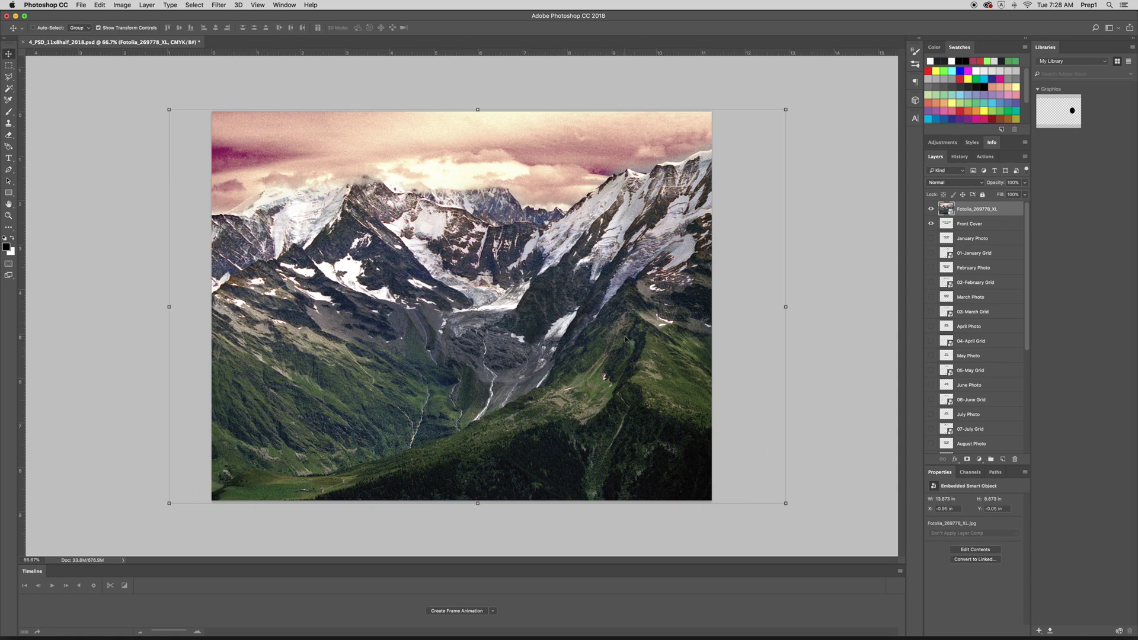
left_click(973, 224)
left_click(967, 211)
left_click(964, 228)
left_click(971, 210)
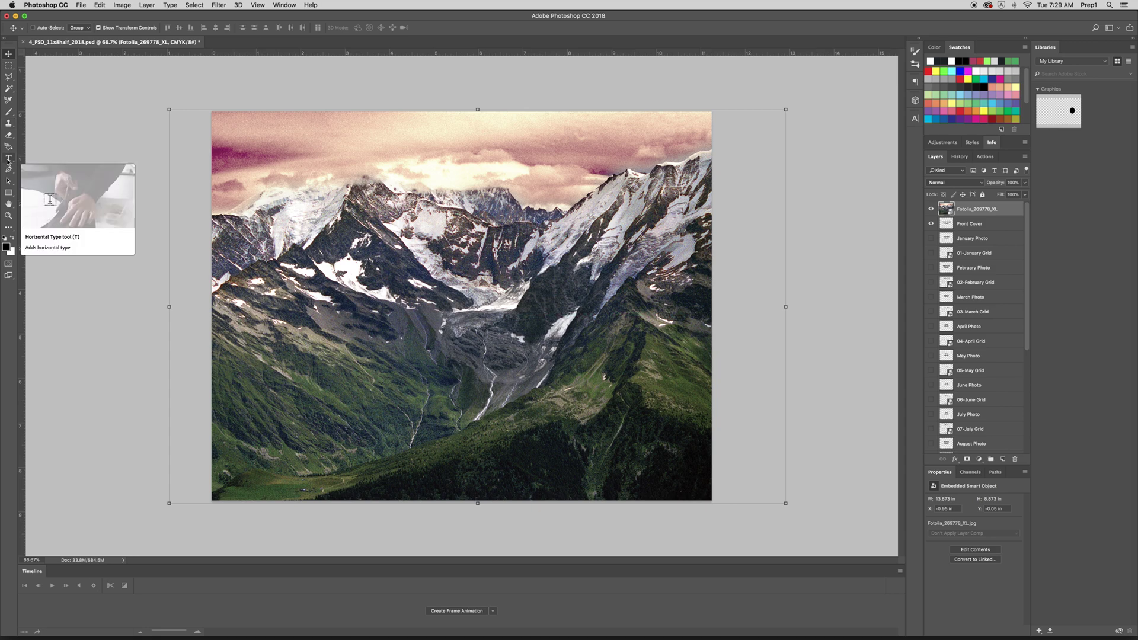
Add a text box about 4.5 in wide in the cover's upper left reading "2018 Calendar" and set its size to 48 pt
left_click(9, 159)
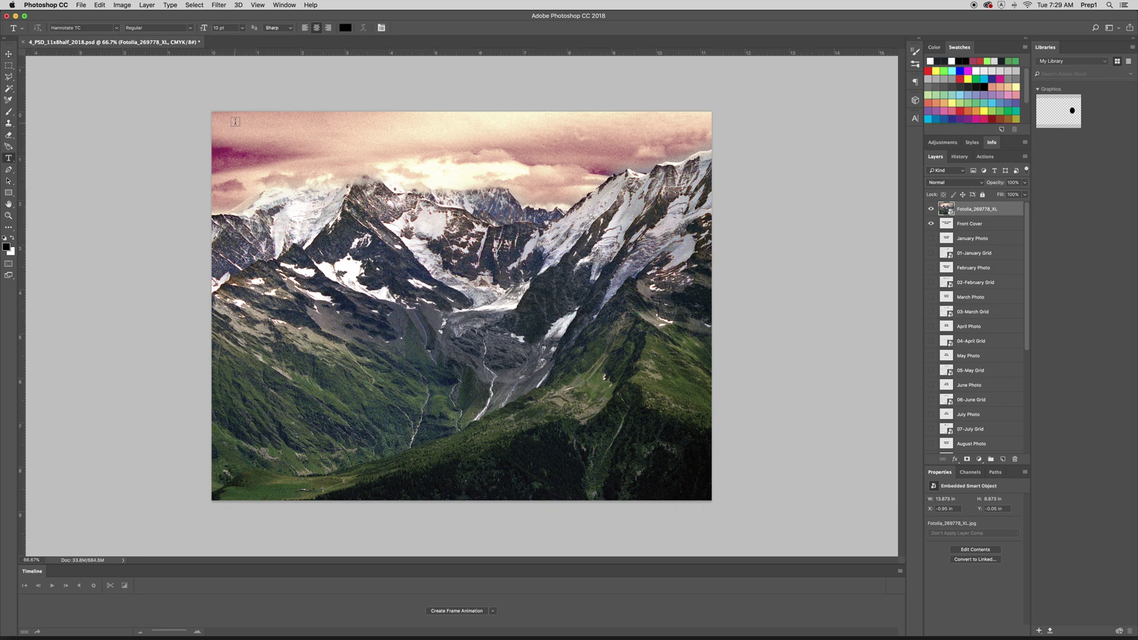
left_click_drag(235, 121, 434, 179)
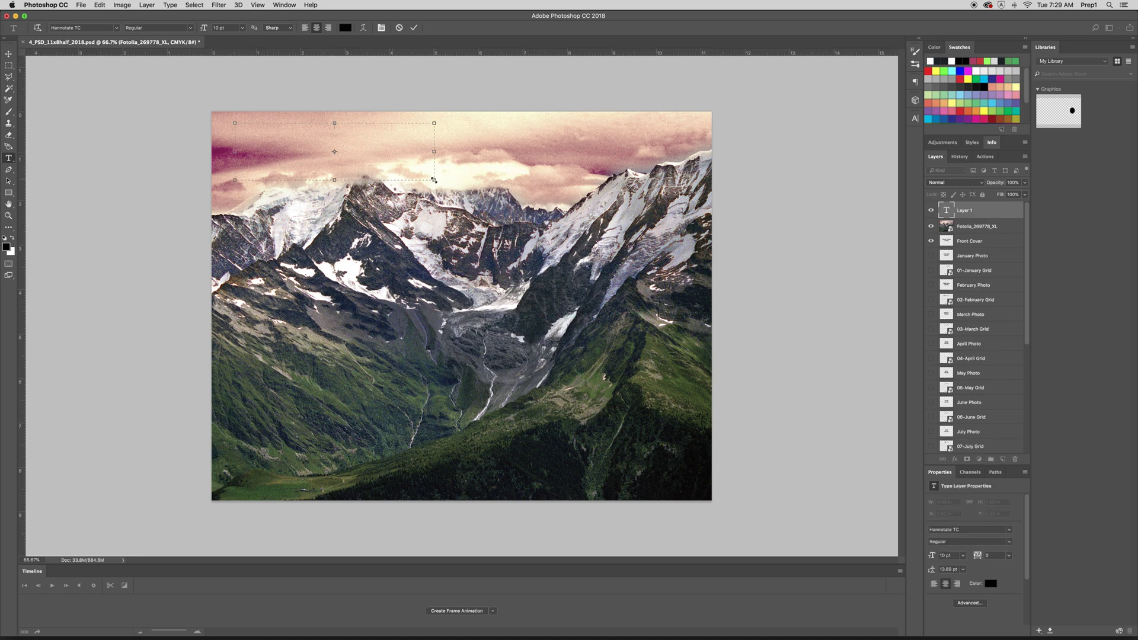
type("2018 Calendar")
left_click_drag(364, 125, 306, 125)
left_click(242, 30)
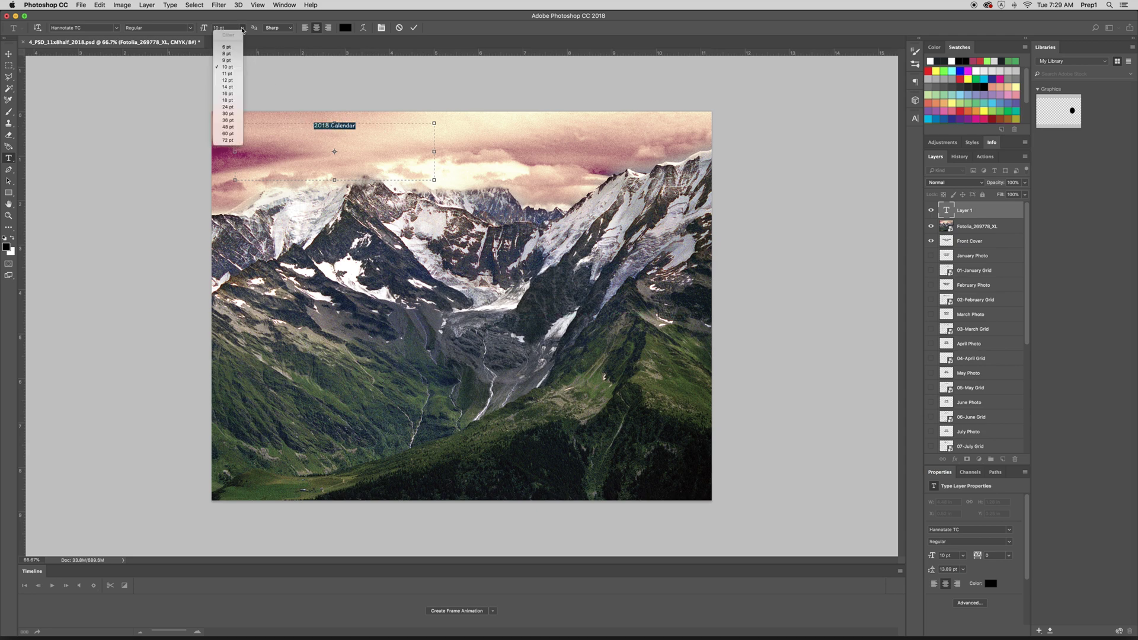
left_click(225, 127)
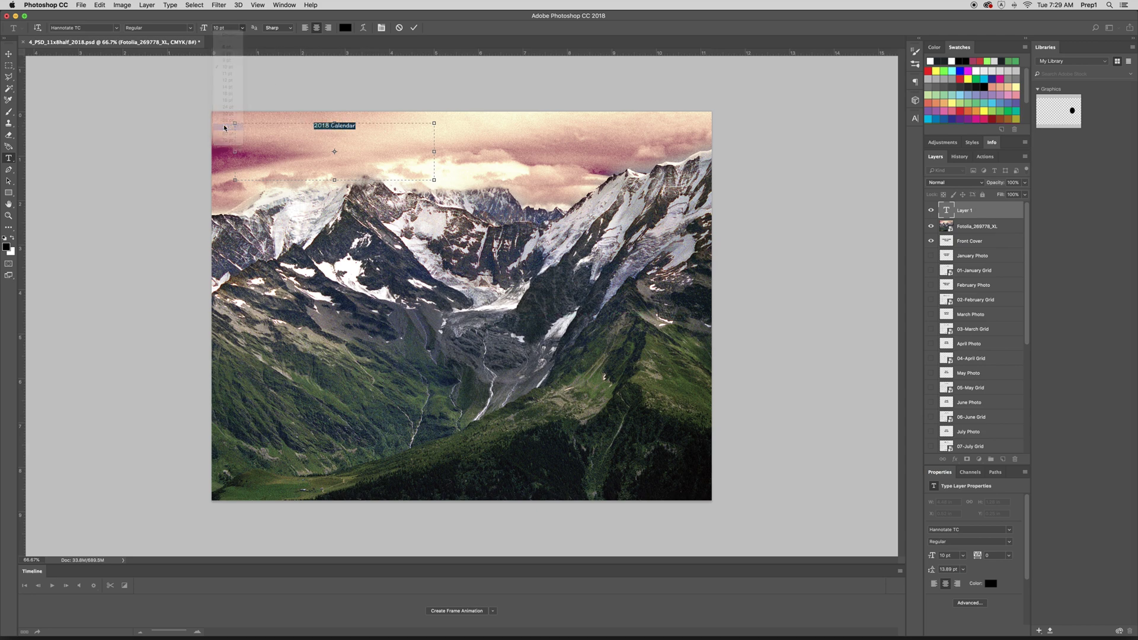
left_click(117, 28)
left_click(130, 64)
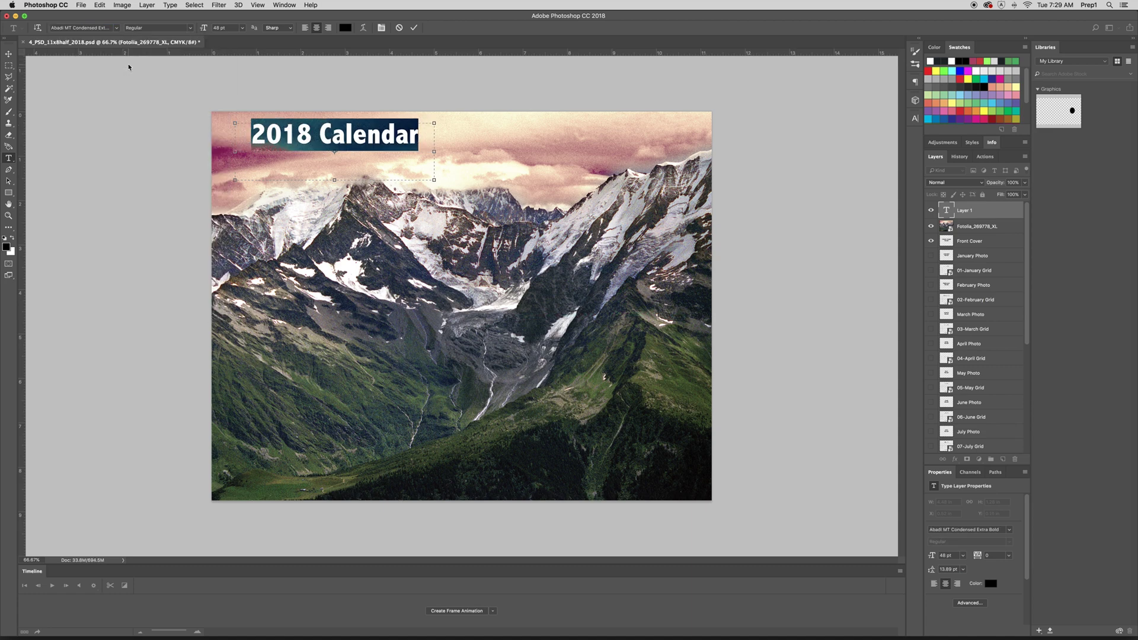
left_click(344, 29)
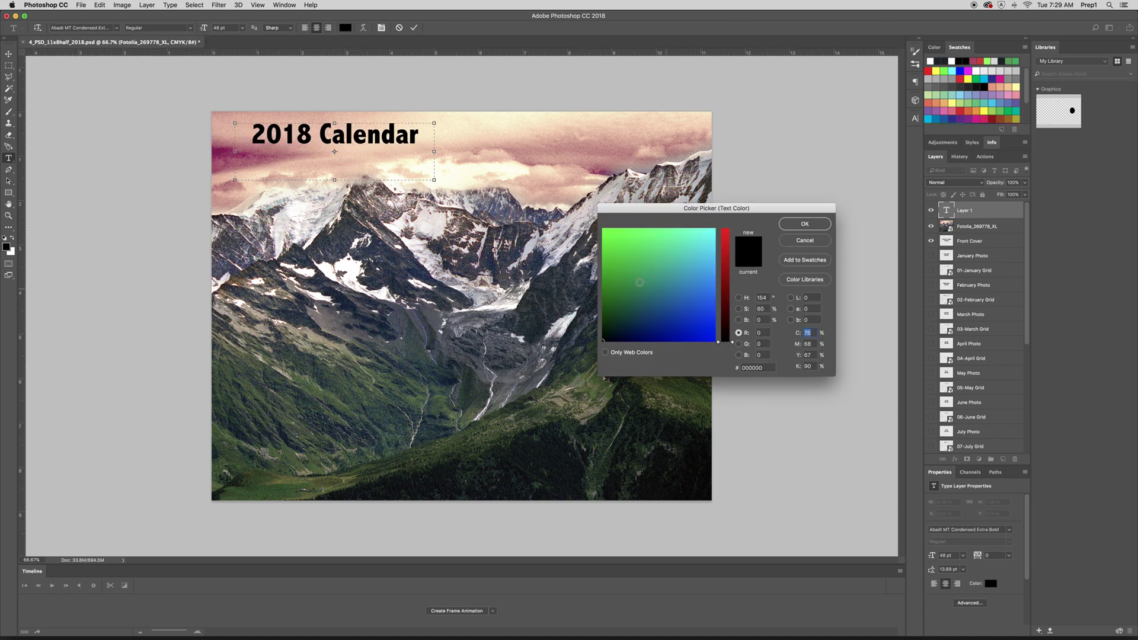
left_click(817, 244)
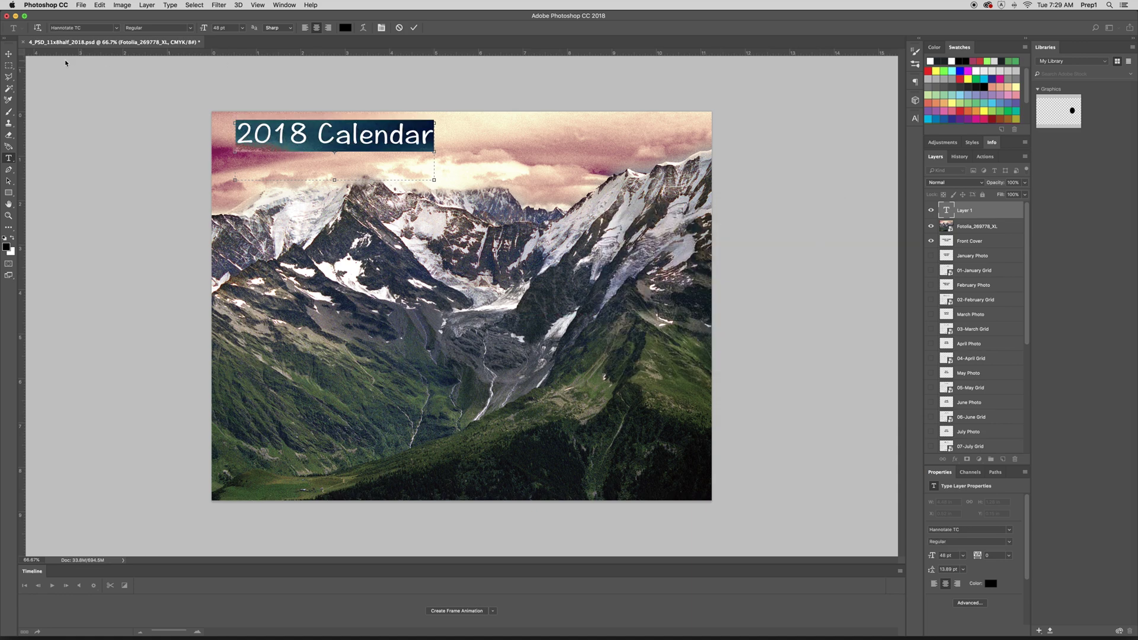
Set the "2018 Calendar" title's font to Abadi MT Condensed Extra Bold and move the title slightly down on the cover
left_click(101, 28)
left_click(121, 64)
left_click(118, 31)
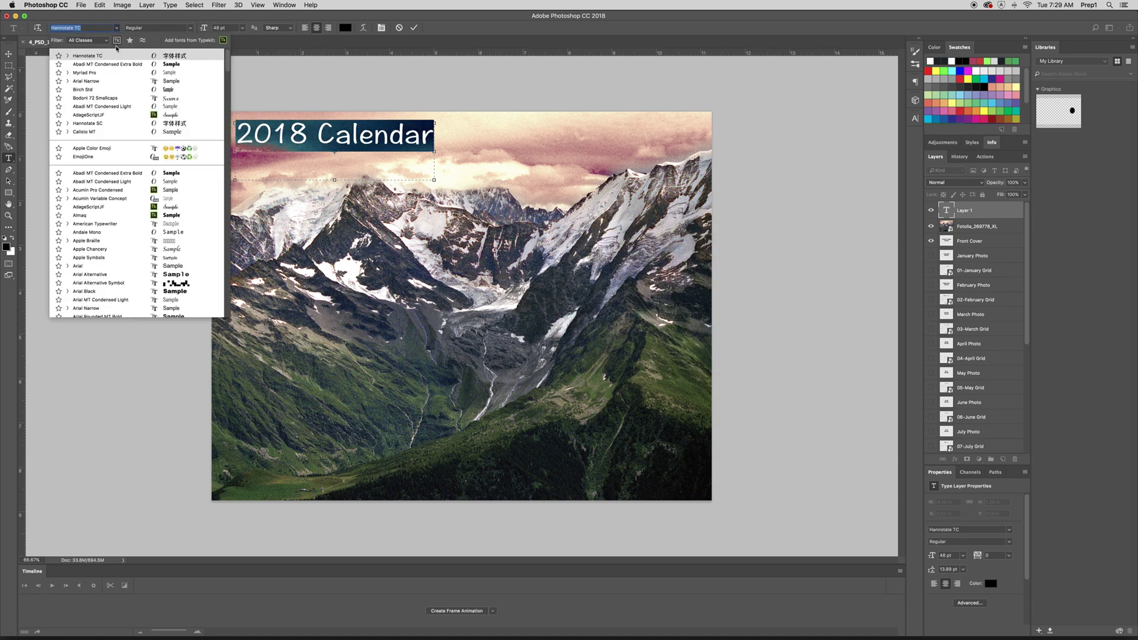
left_click(113, 60)
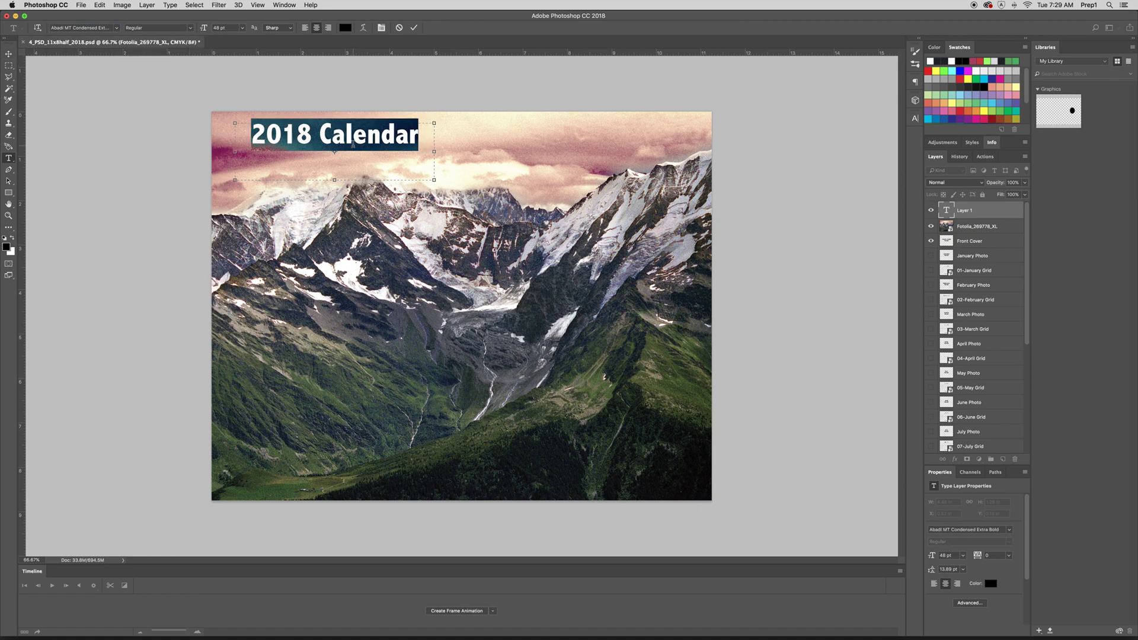
left_click(9, 55)
mouse_move(319, 135)
left_mouse_down()
mouse_move(369, 146)
mouse_move(320, 147)
left_mouse_up()
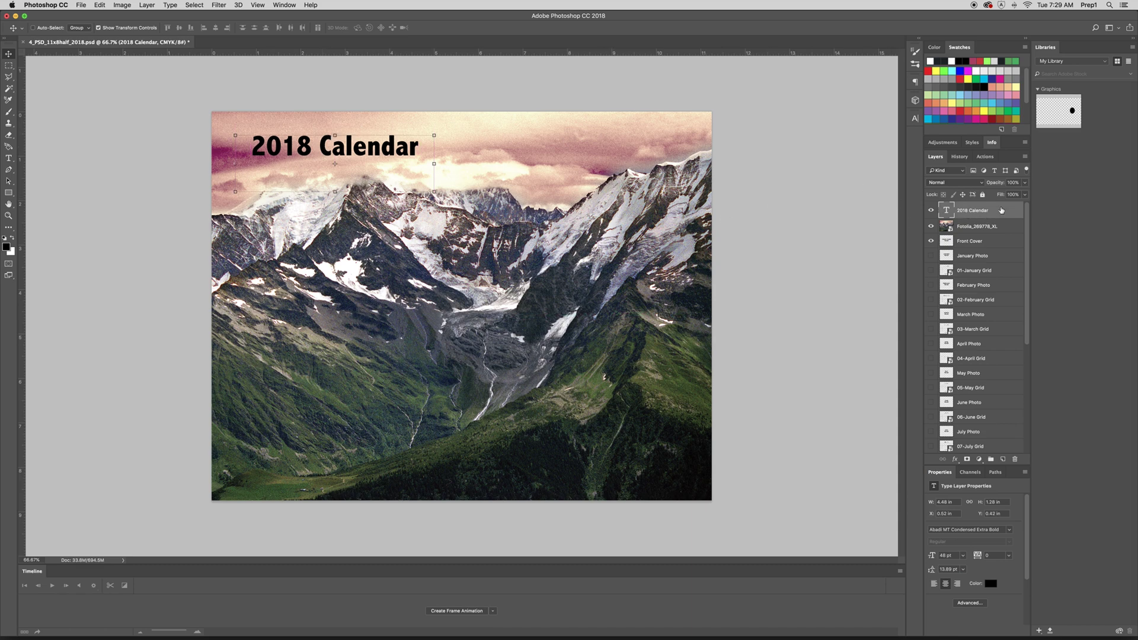
Place the logo_fast-easy-affordable PNG as an embedded object on the front cover
left_click(83, 5)
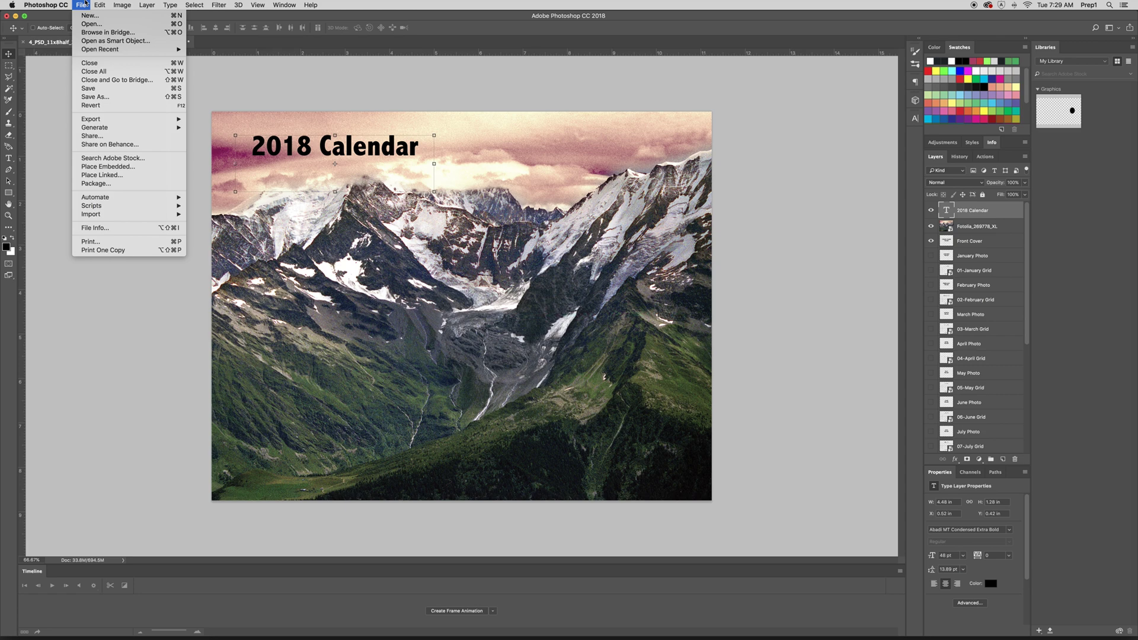
left_click(101, 166)
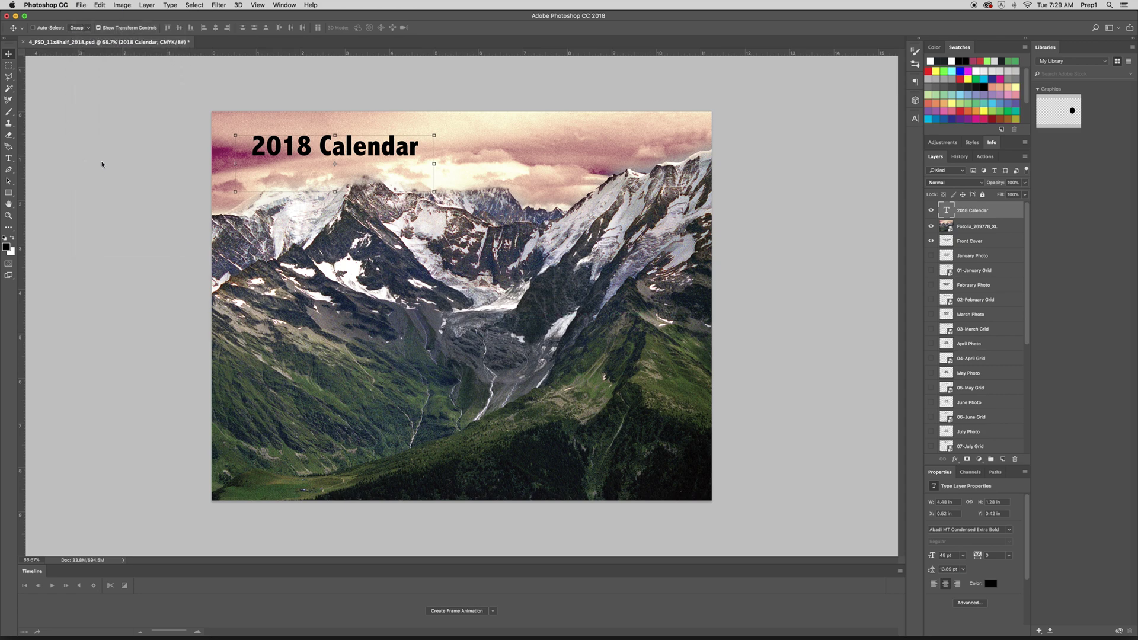
left_click(555, 155)
left_click(711, 312)
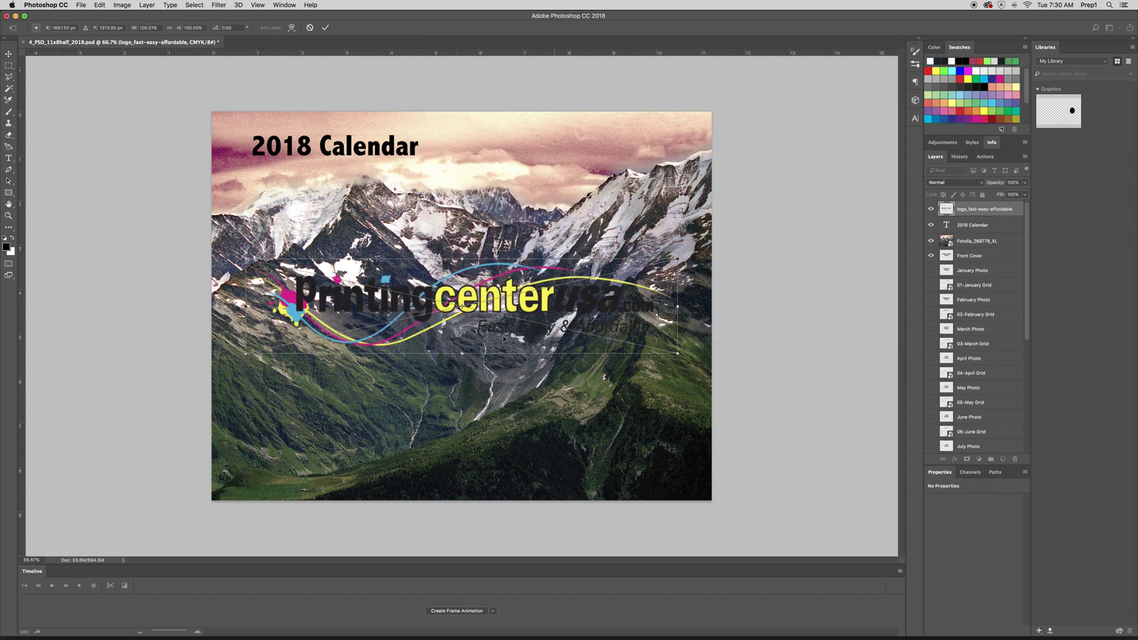
Scale the logo down to about 4.87 × 0.94 in and position it in the cover's upper right beside the title
left_click_drag(337, 351, 337, 273)
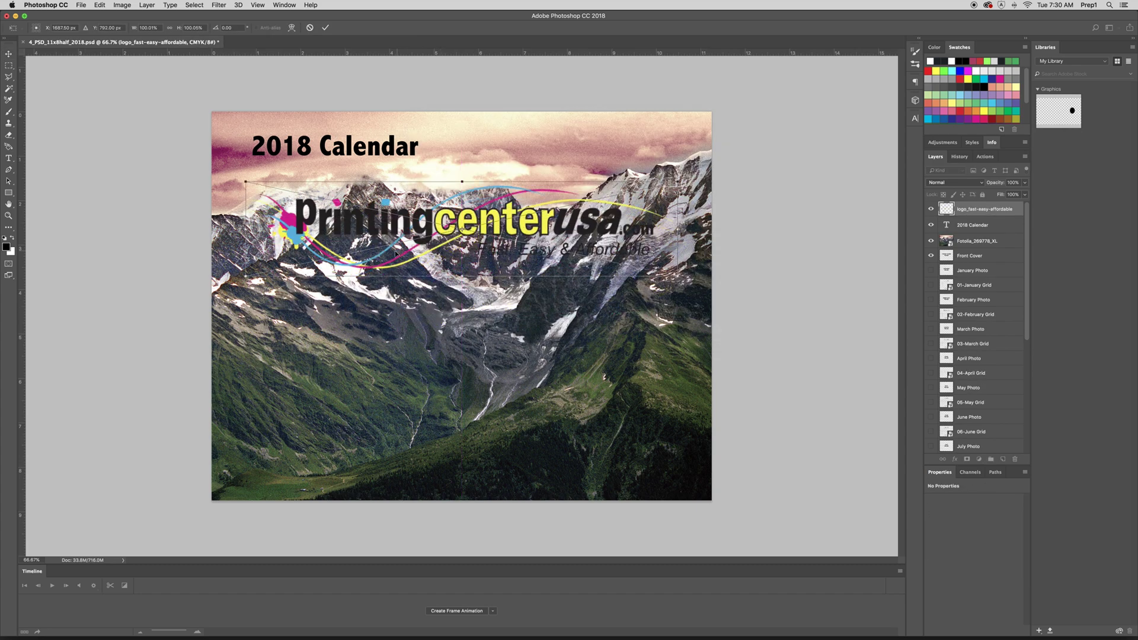
left_click_drag(245, 276, 495, 228)
left_click_drag(585, 177, 590, 140)
key("Return")
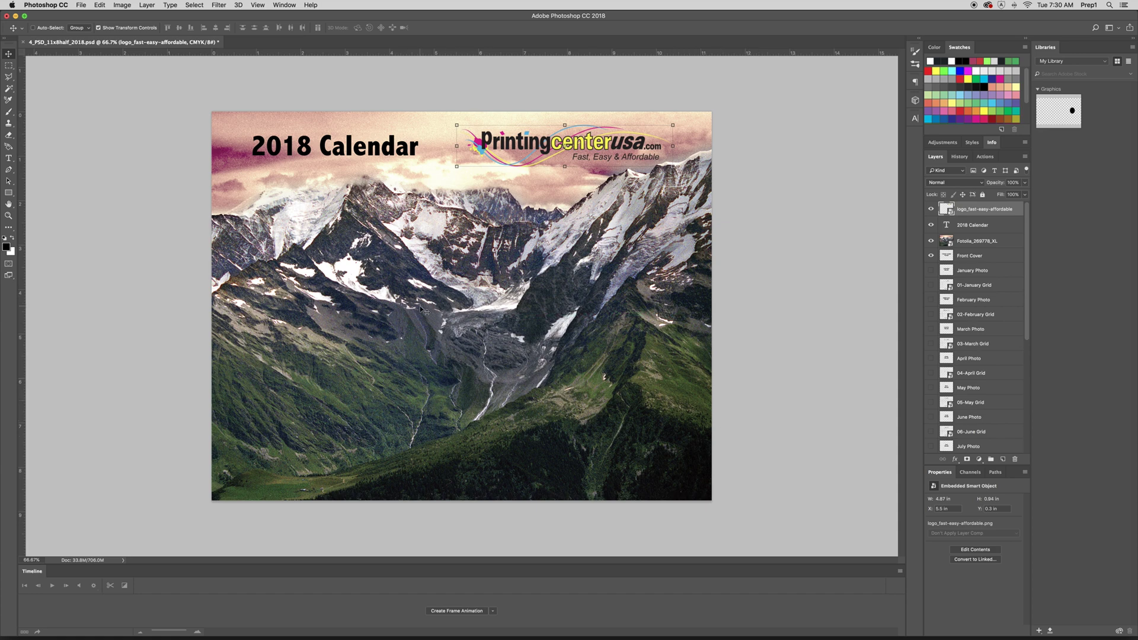
Group the logo, 2018 Calendar title, cover photo and Front Cover layers and name the group "Front Cover"
left_click(989, 254)
left_click(992, 240, "shift")
left_click(993, 226, "shift")
left_click(997, 211, "shift")
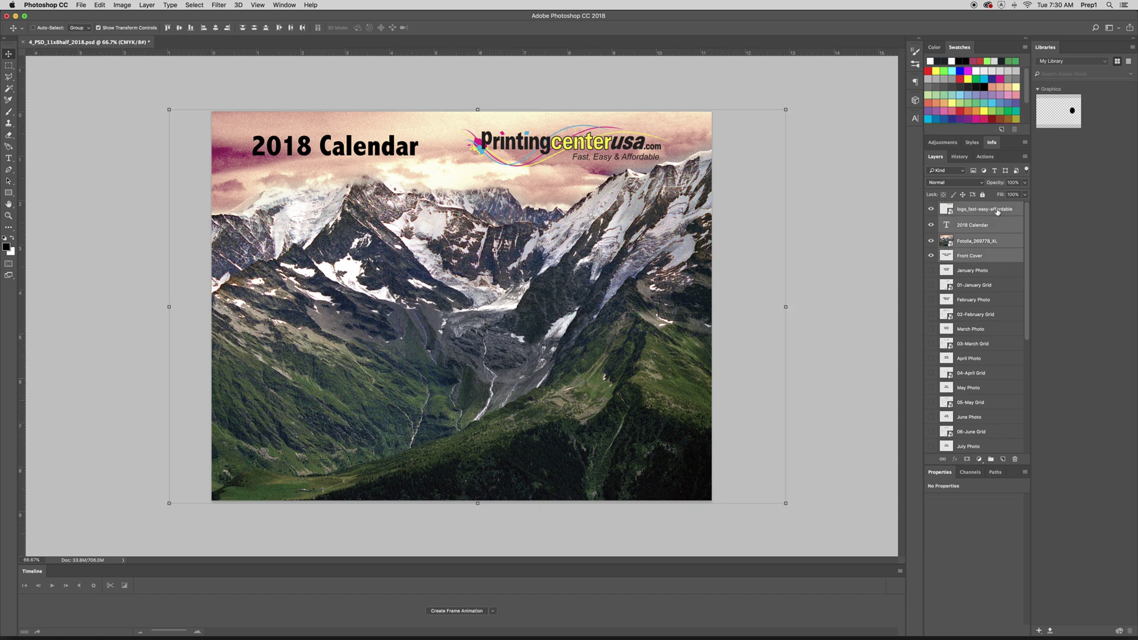
left_click(1001, 257)
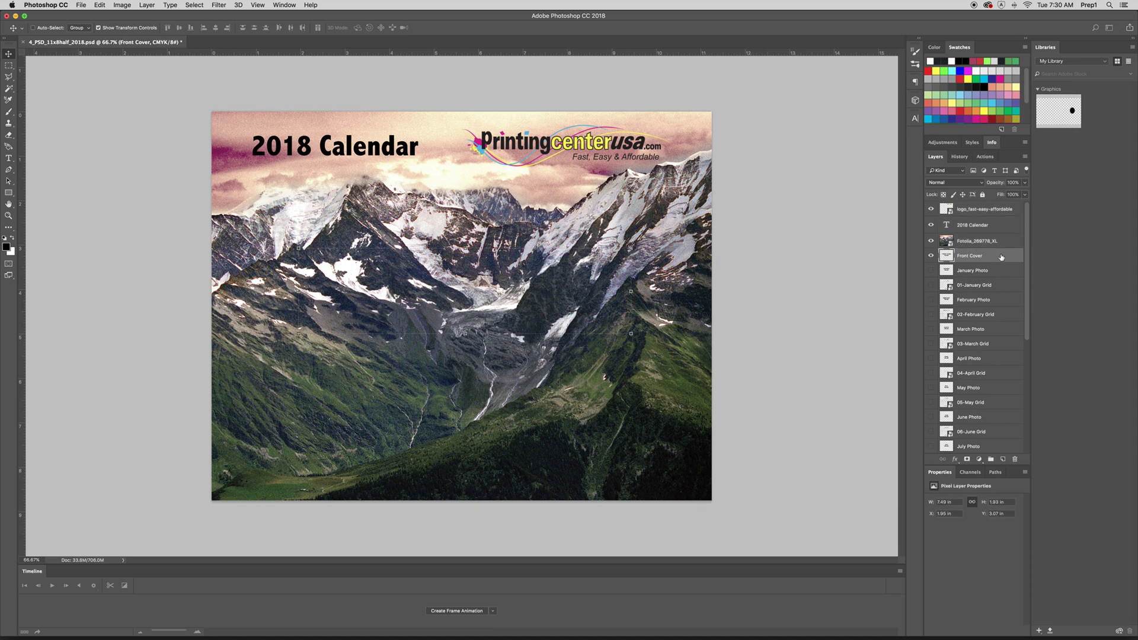
left_click(1004, 240, "shift")
left_click(1005, 229, "shift")
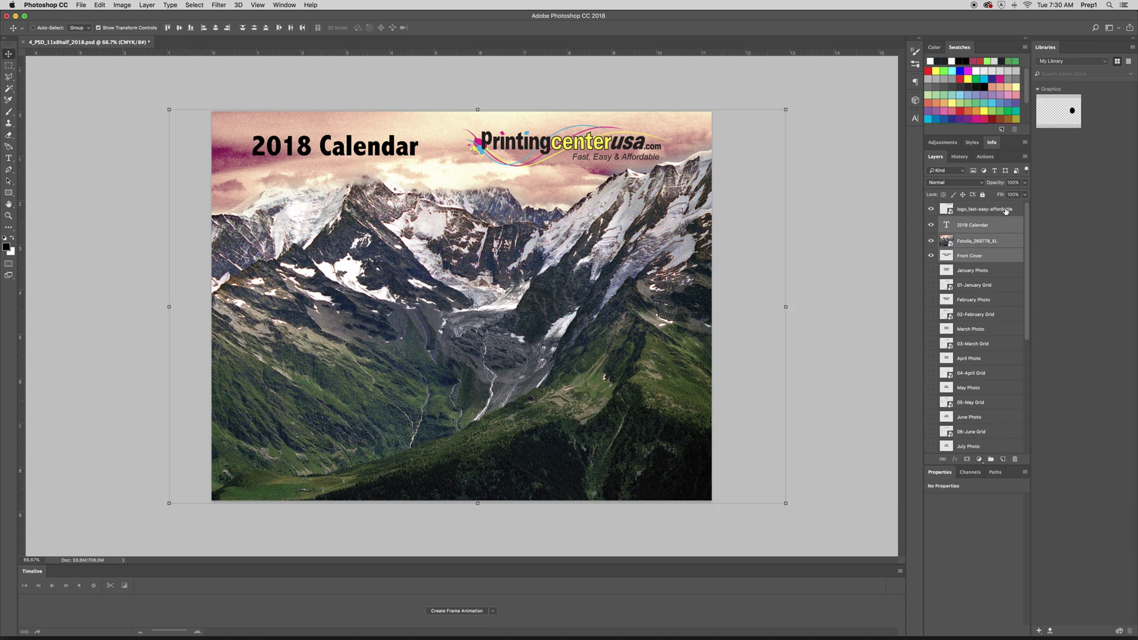
left_click(1006, 211, "shift")
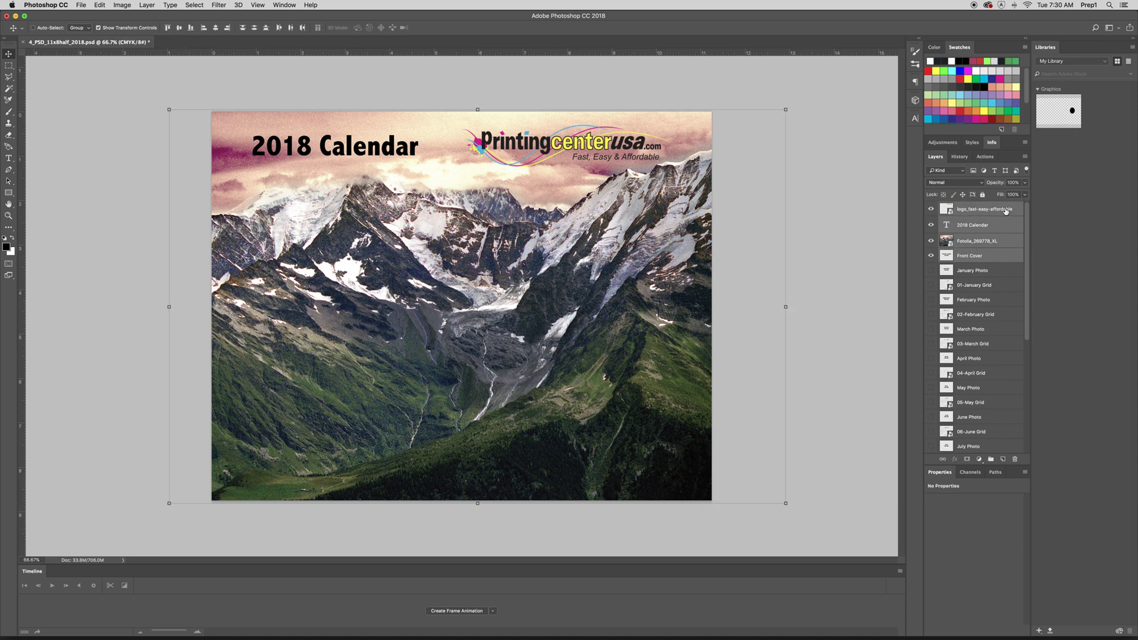
left_click(991, 460)
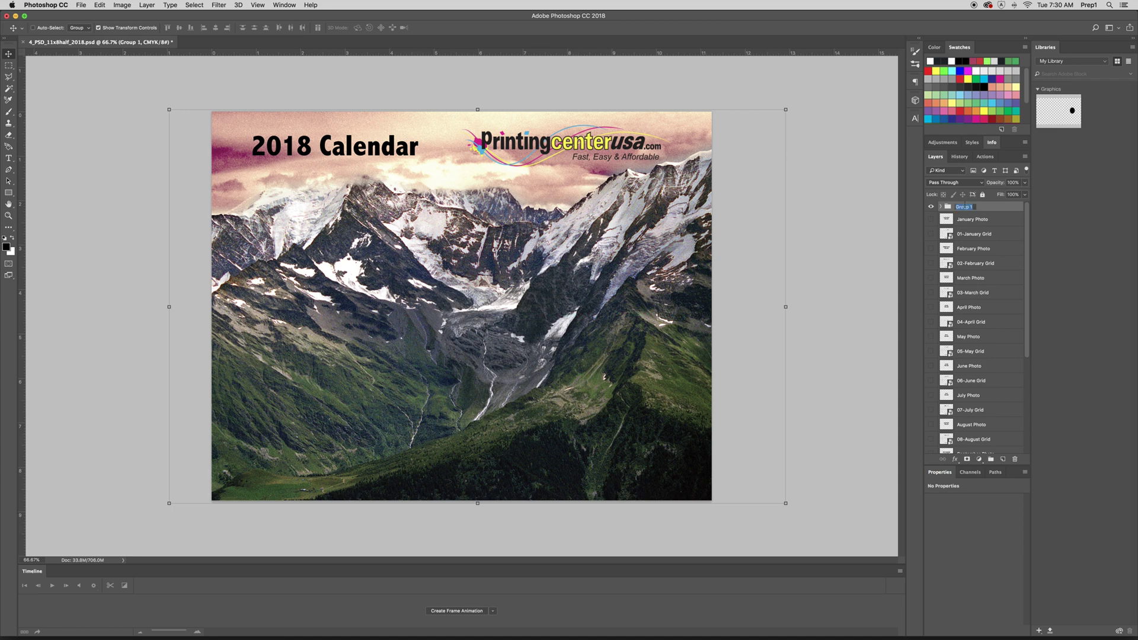
type("Front Cover")
key("Return")
Check the Front Cover group's contents, hide the collapsed group and show the January Photo layer
left_click(940, 207)
left_click(978, 235)
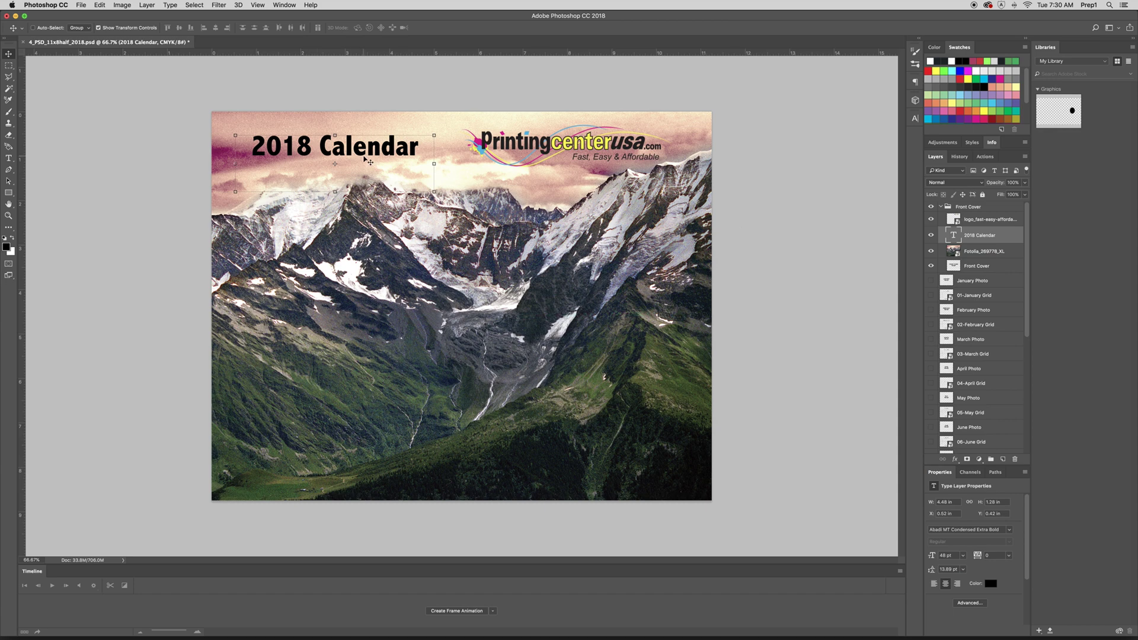
left_click(941, 207)
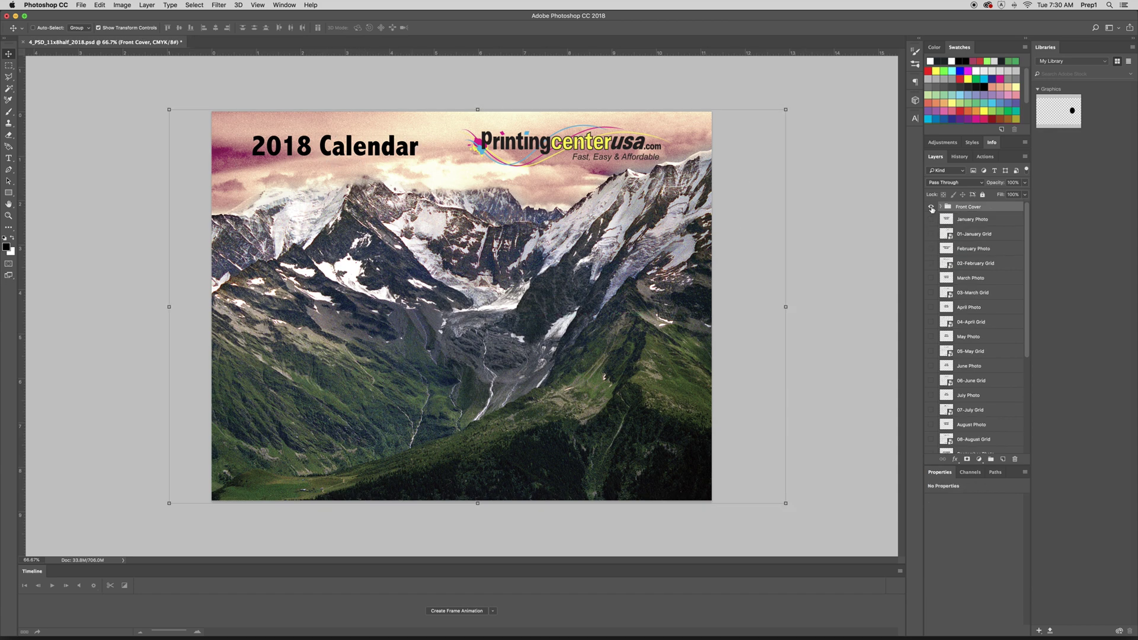
left_click(931, 208)
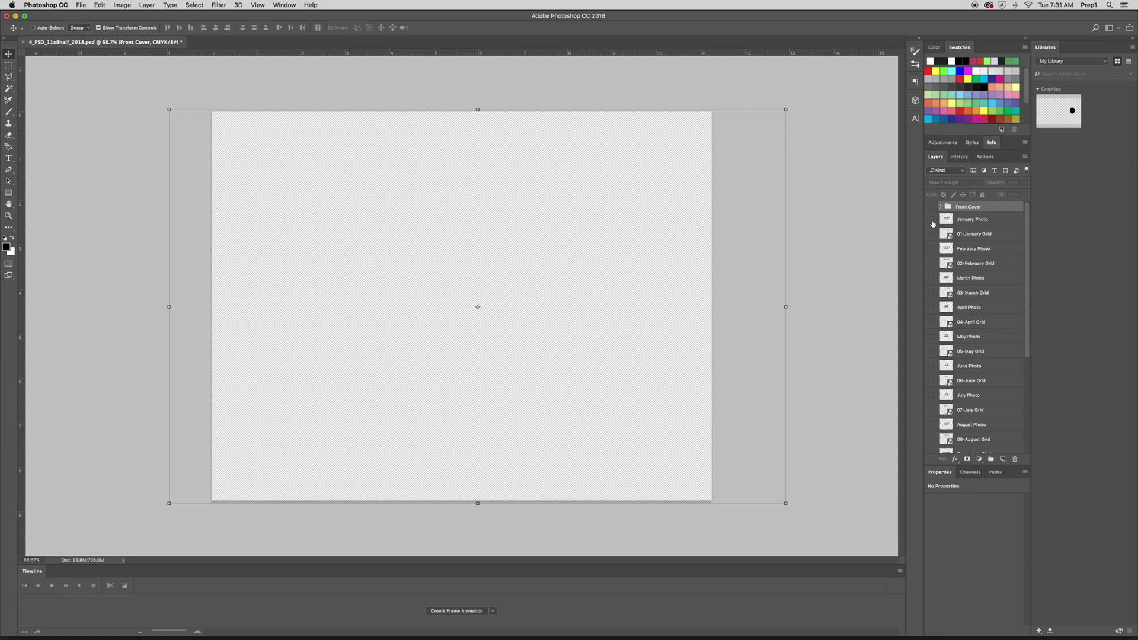
left_click(931, 219)
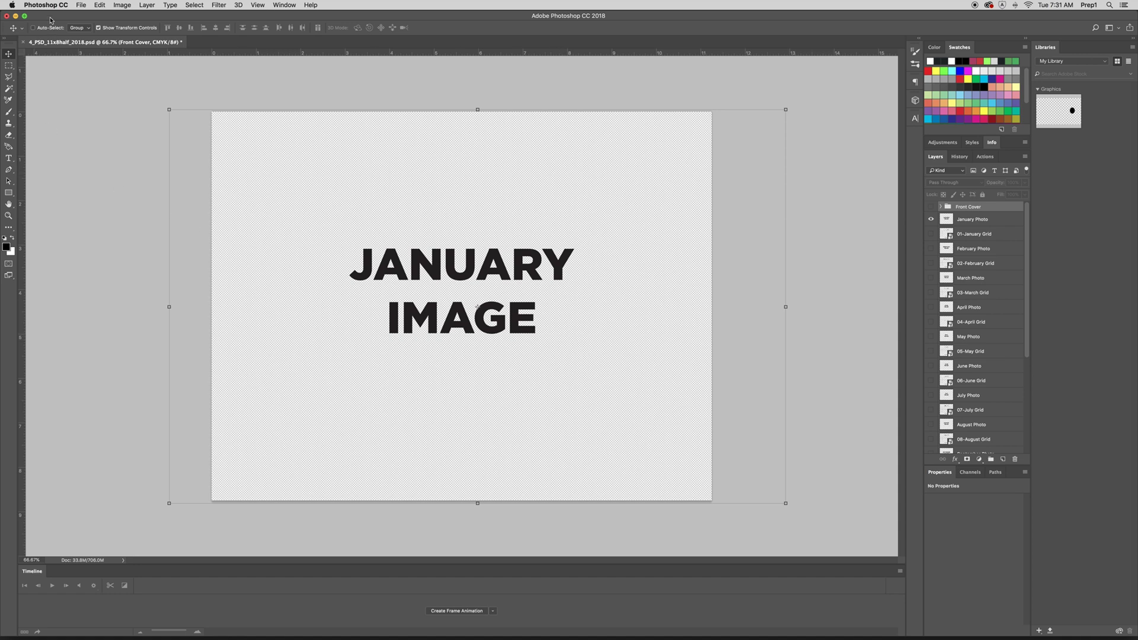
Place COL_1402 2.JPG as an embedded object on the January photo page
left_click(81, 5)
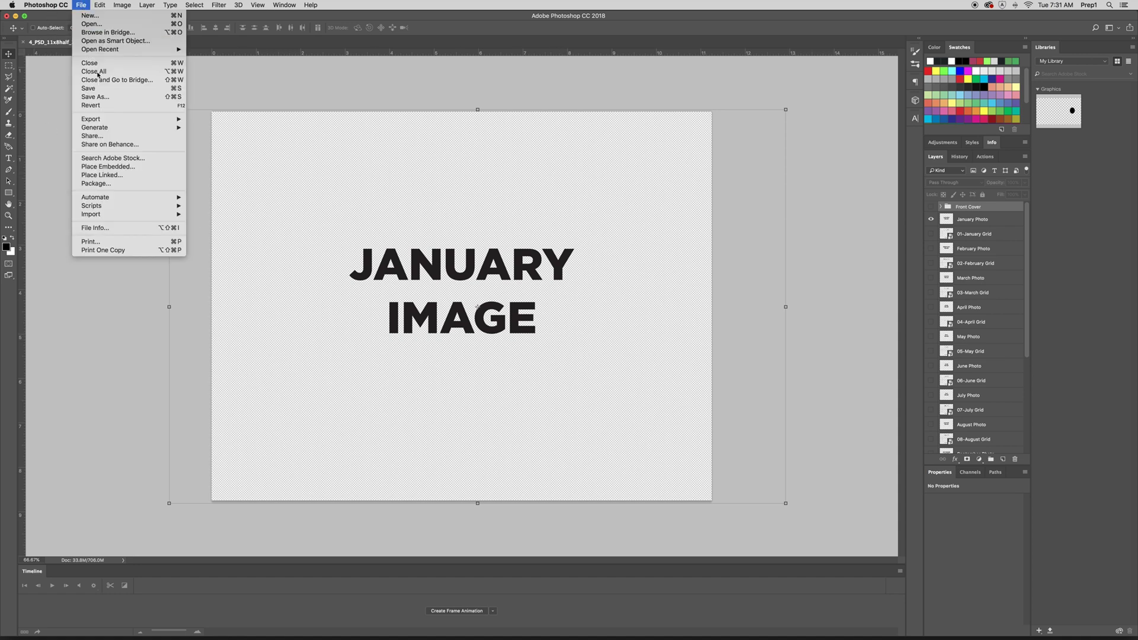
left_click(105, 168)
left_click(527, 138)
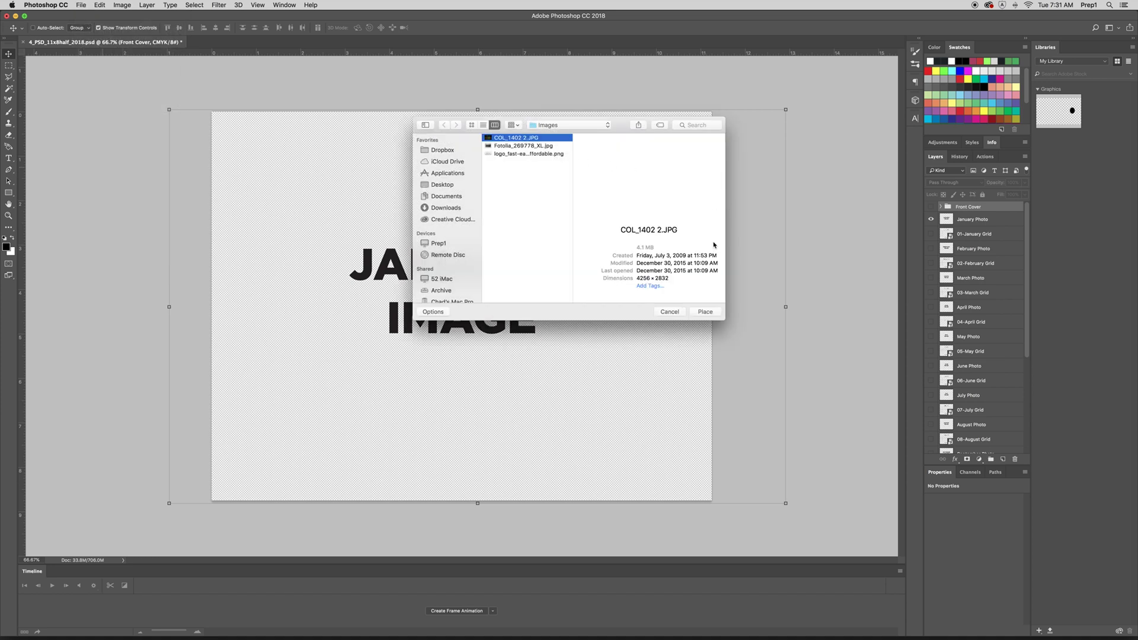
left_click(705, 311)
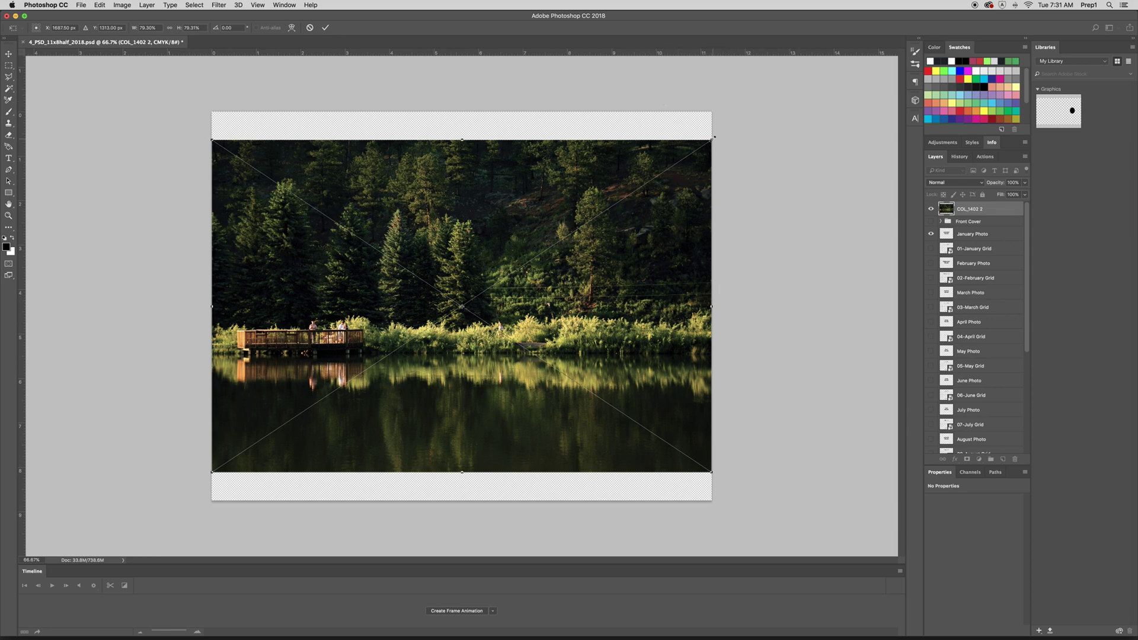
Scale the January photo proportionally to about 13.23 × 8.8 in and shift it sideways so it fills the whole page
left_click_drag(714, 138, 756, 111)
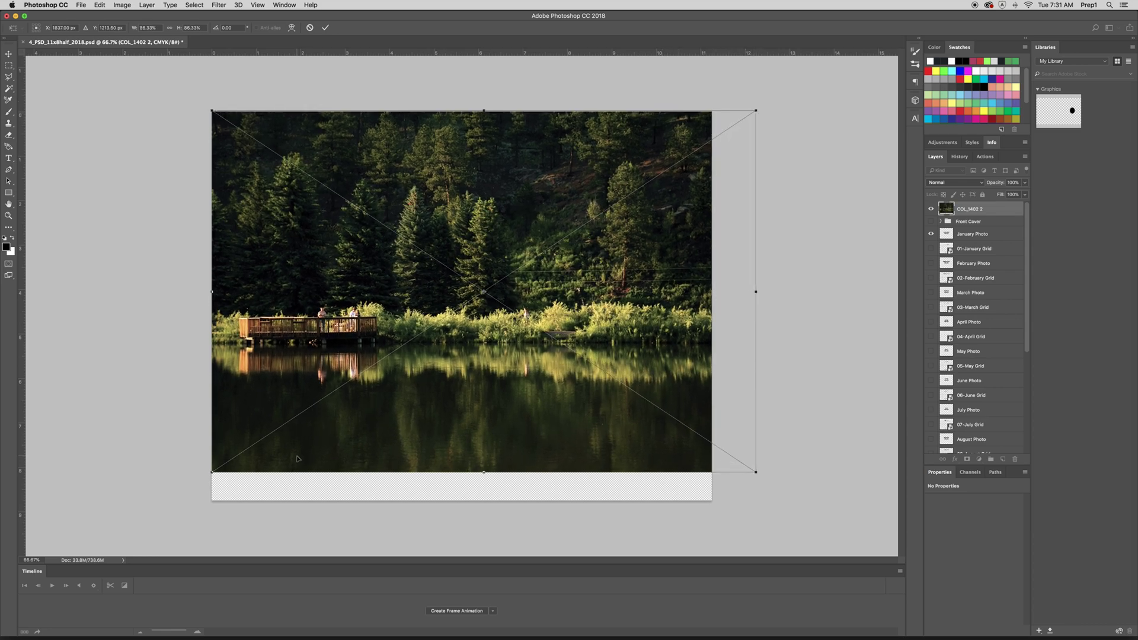
left_click_drag(212, 472, 168, 500)
left_click_drag(334, 328, 367, 328)
key("Return")
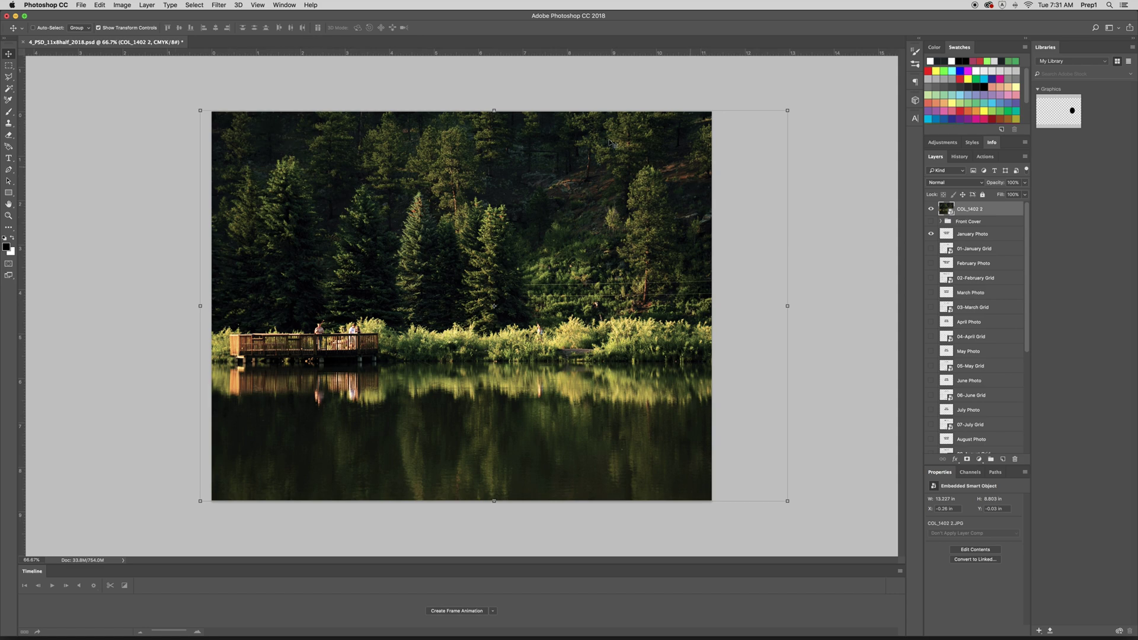
Move the COL_1402 2 layer directly above January Photo, outside and below the Front Cover group
key("Delete")
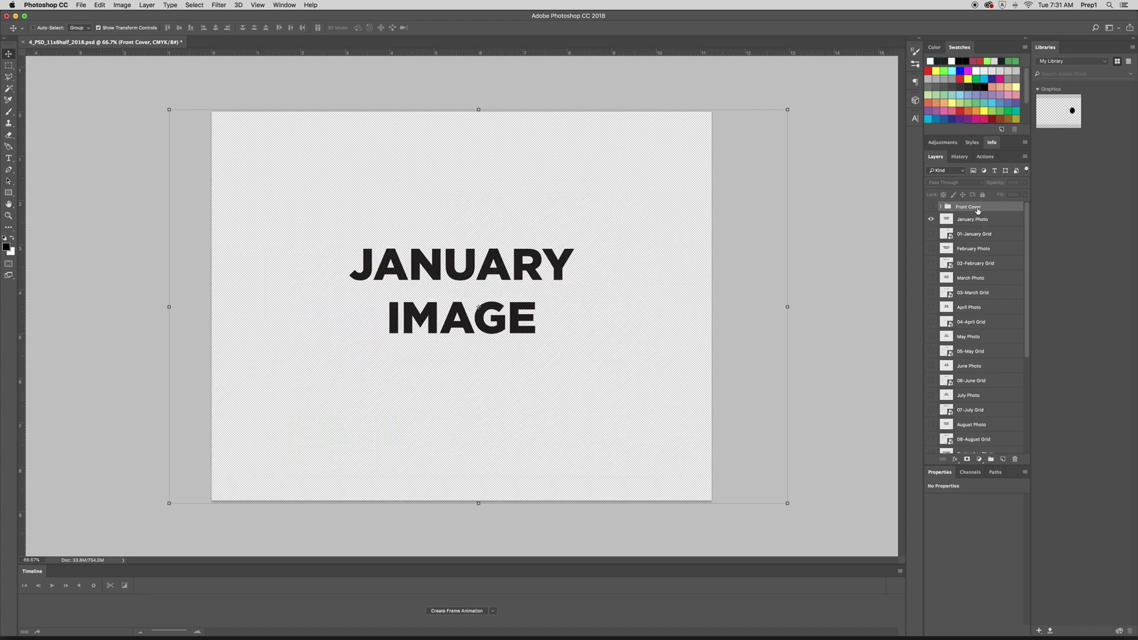
left_click(940, 207)
left_click_drag(974, 219, 972, 288)
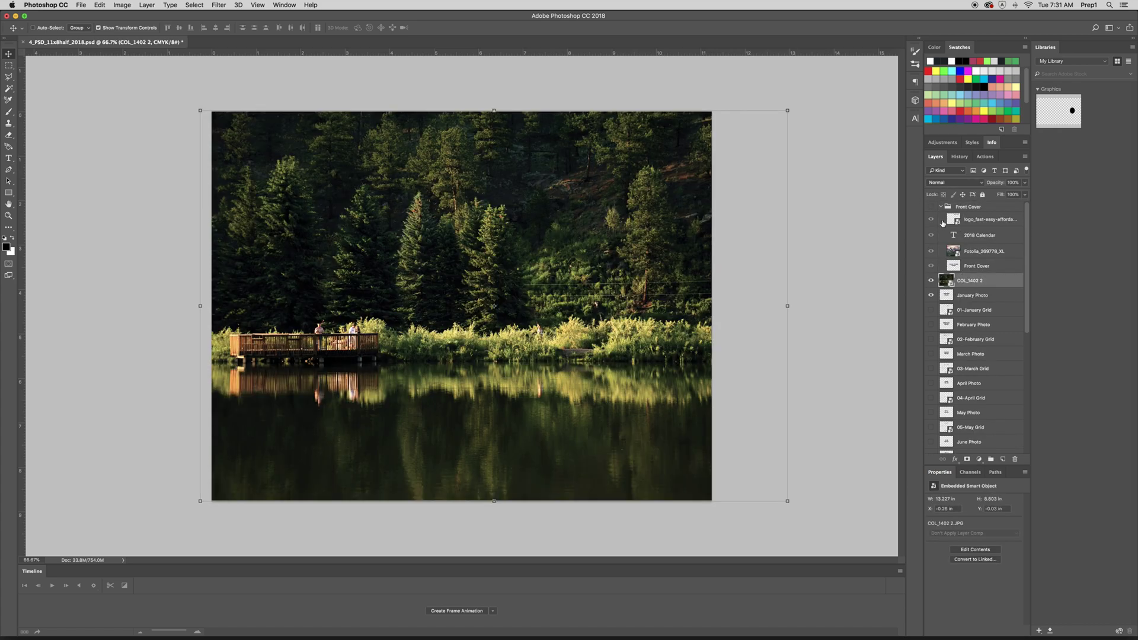
left_click(939, 208)
left_click(941, 207)
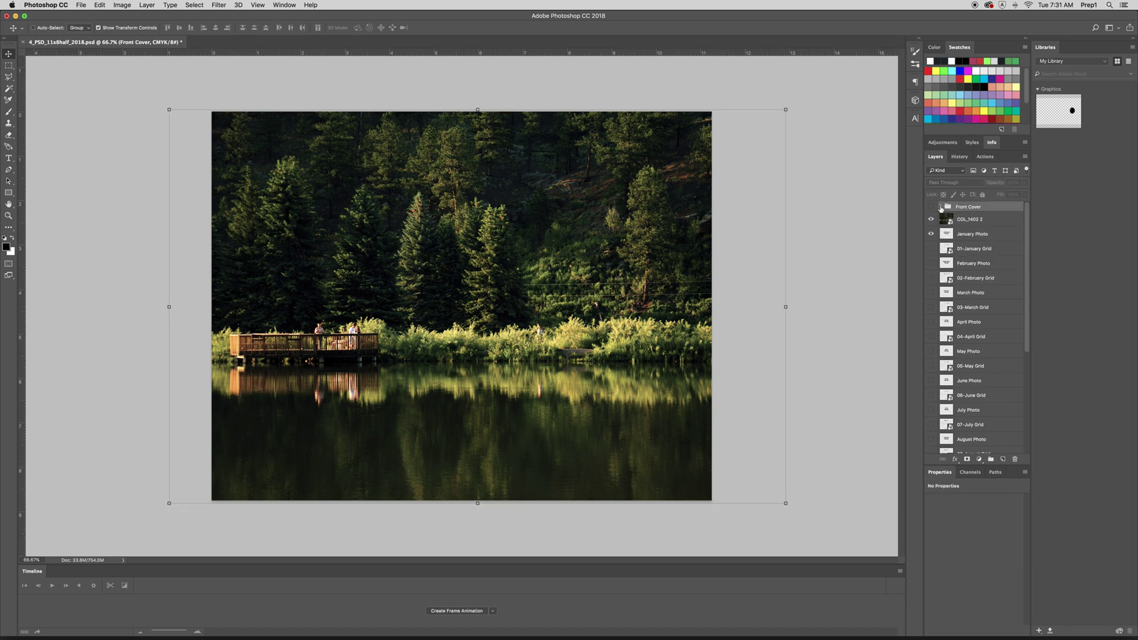
Group the COL_1402 2 and January Photo layers and name the group "January Image"
left_click(979, 219)
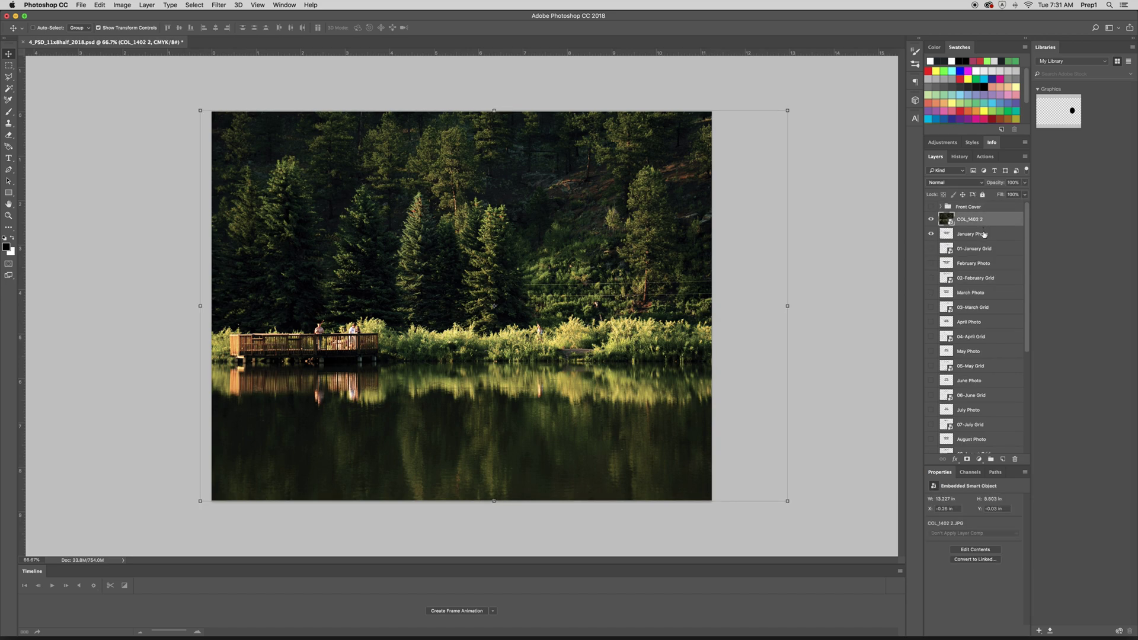
left_click(998, 238, "shift")
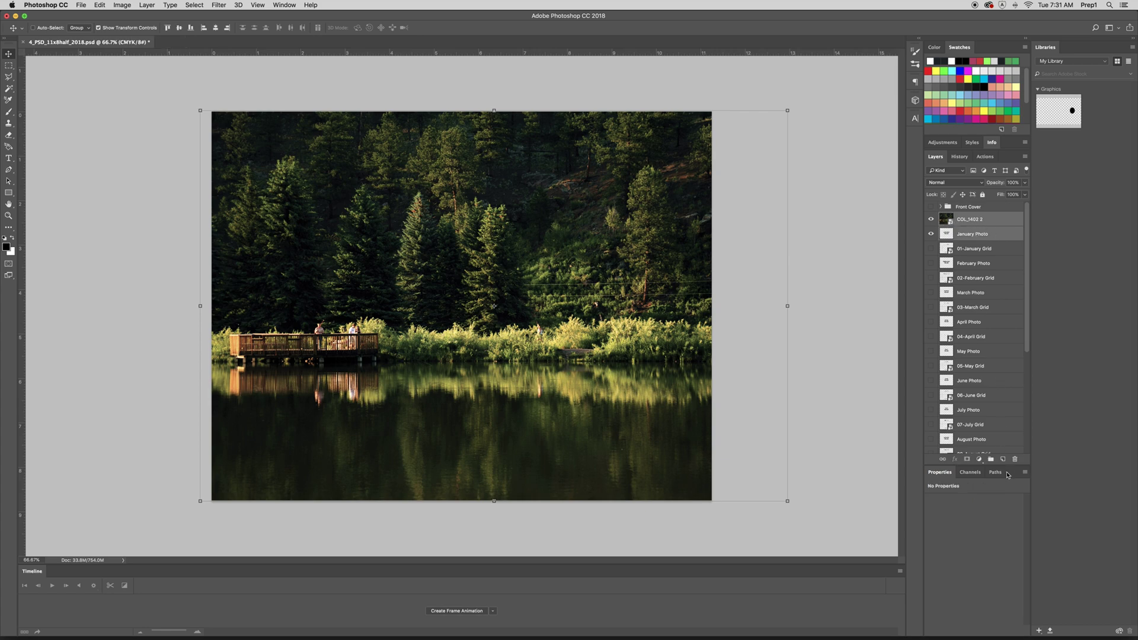
left_click(991, 460)
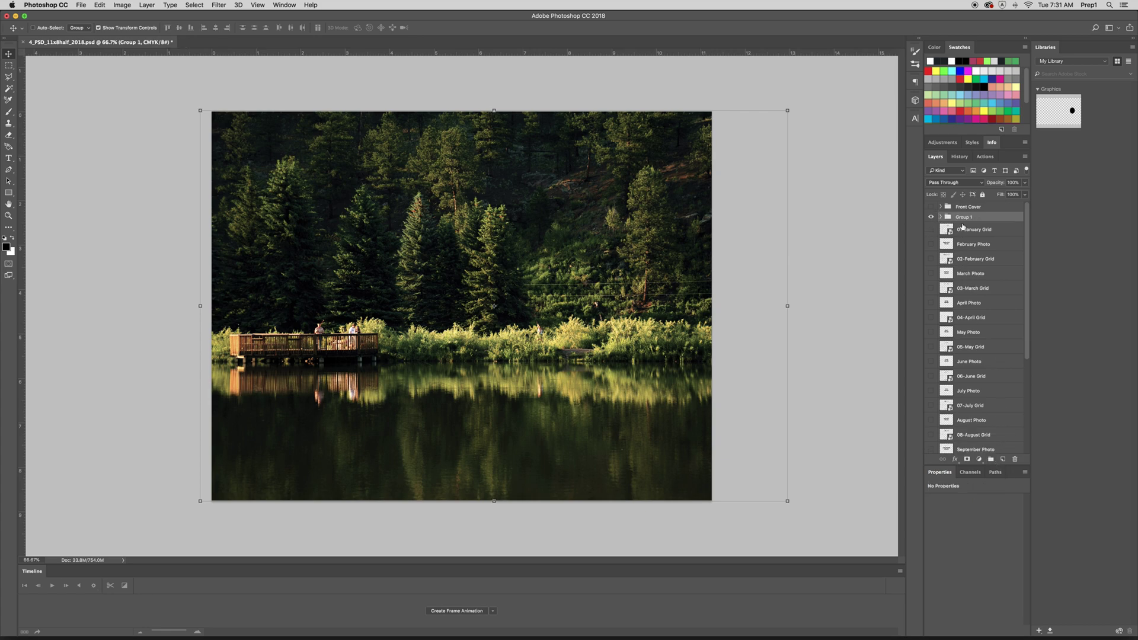
double_click(966, 218)
type("January Image")
key("Return")
Hide the January Image group, show 01-January Grid and cover its AD SPACE text with a white rectangle about 1059 × 198 px
left_click(931, 217)
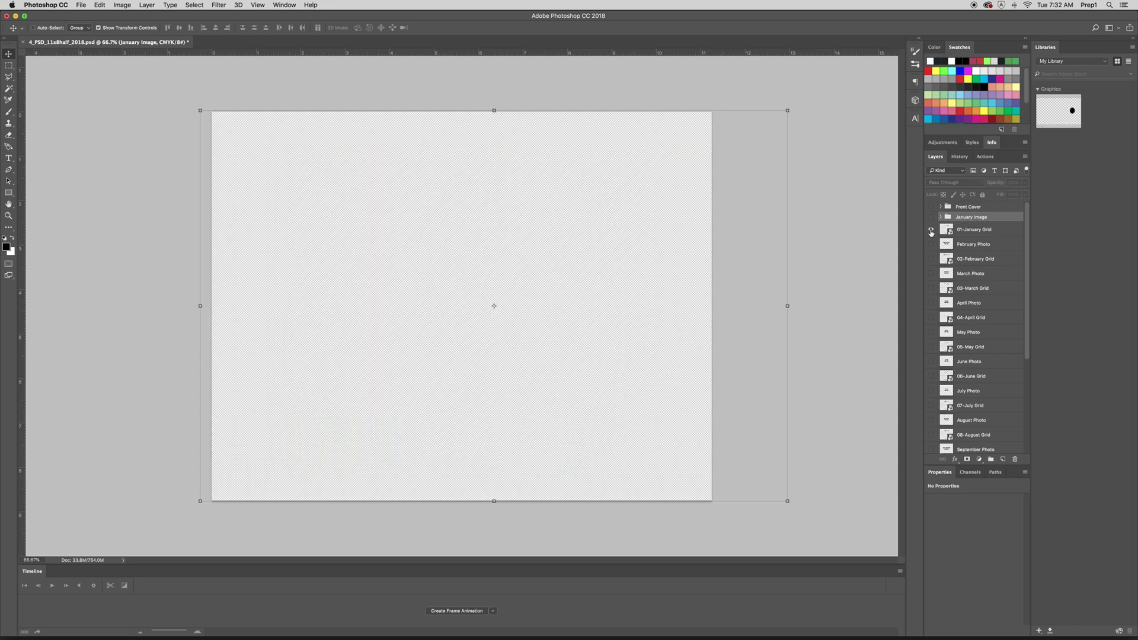
left_click(931, 230)
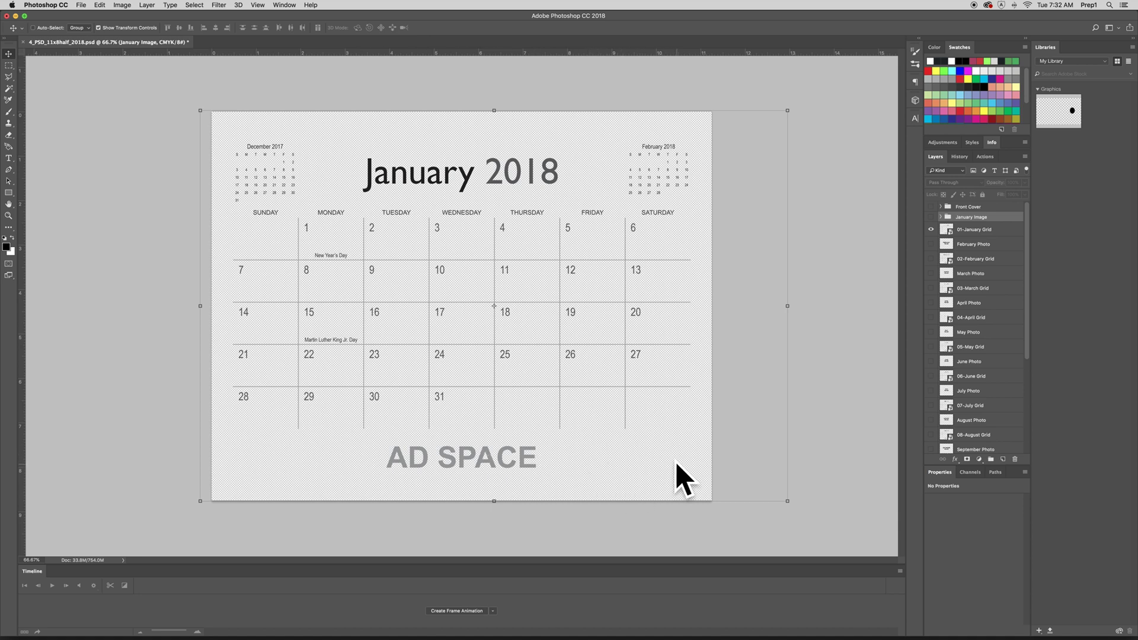
left_click(9, 195)
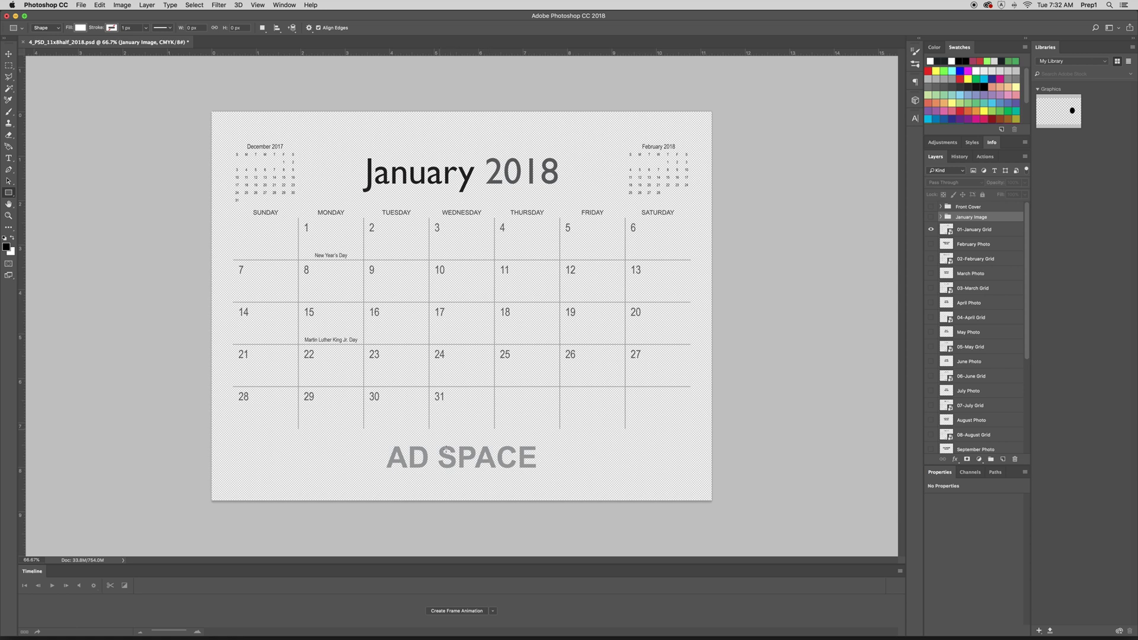
left_click_drag(382, 441, 540, 471)
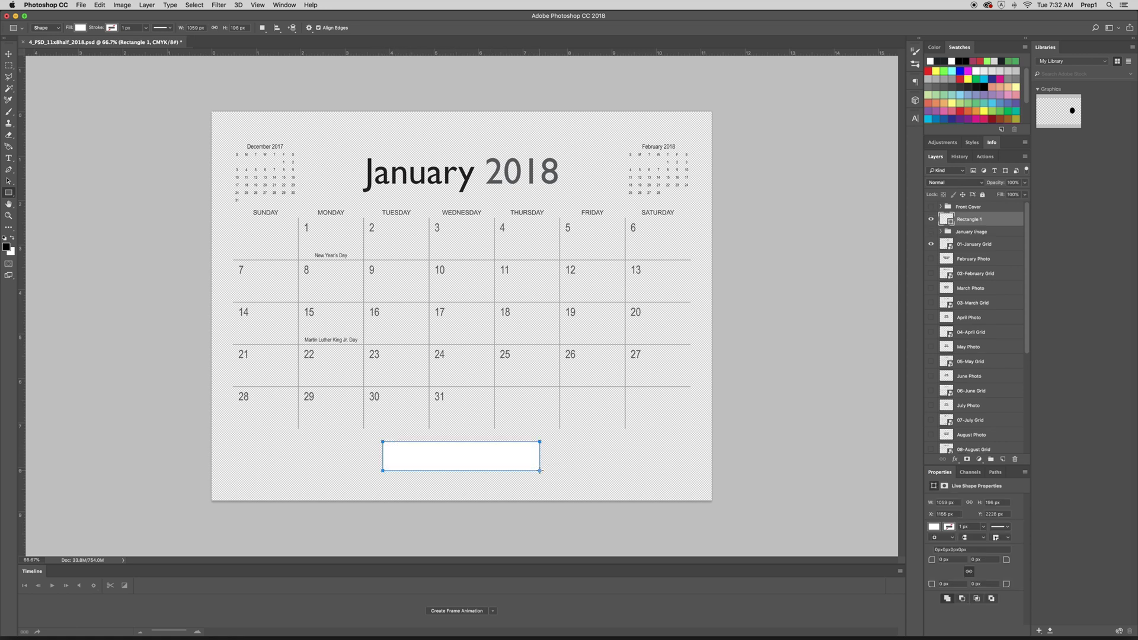
left_click(83, 29)
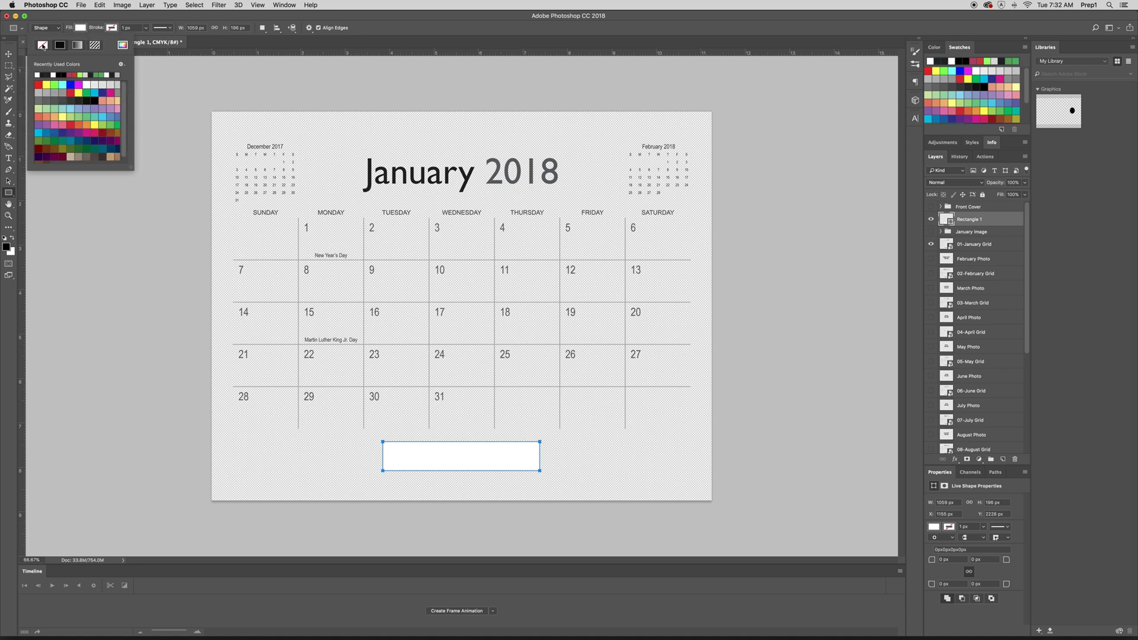
left_click(87, 29)
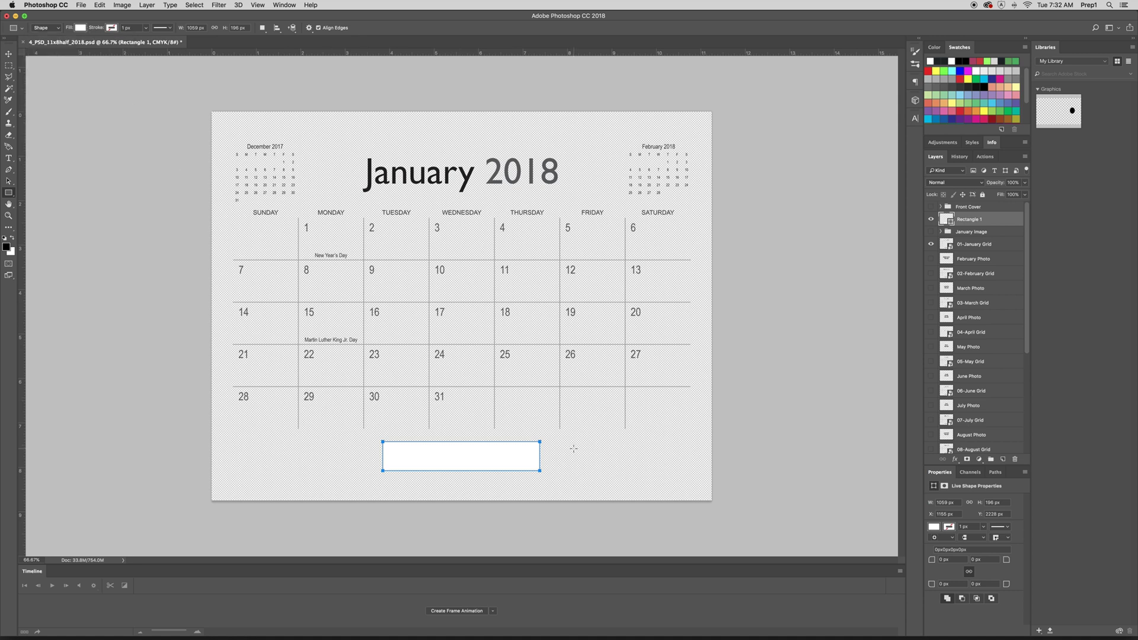
Add a 10 pt birthday note with the person's first name and place it in the January 11 cell
left_click(984, 232)
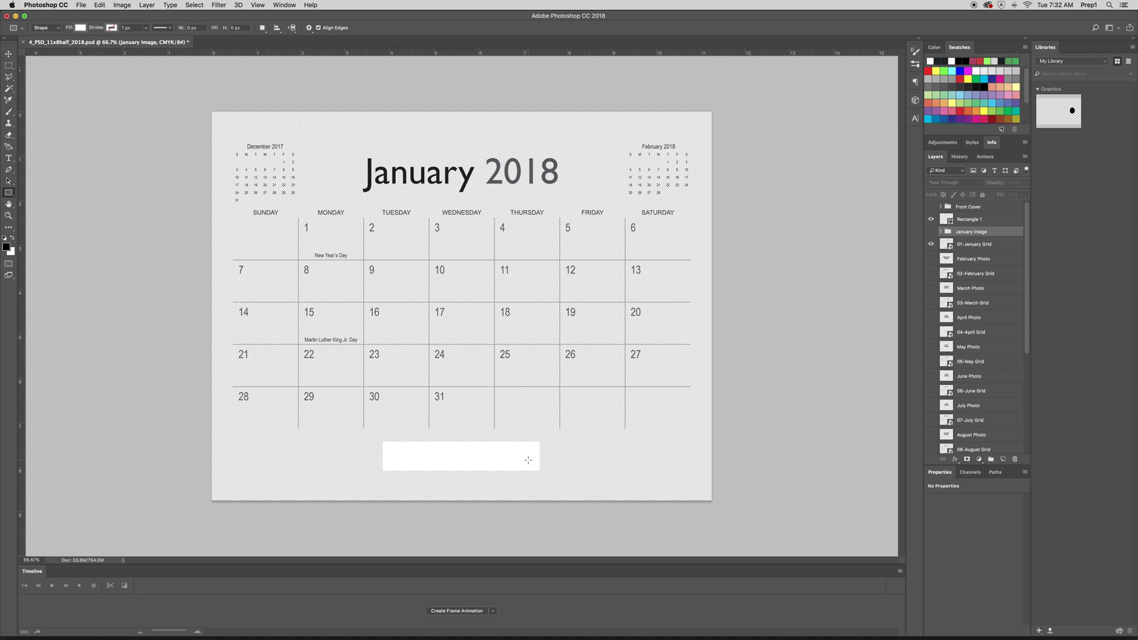
left_click(8, 54)
left_click(8, 159)
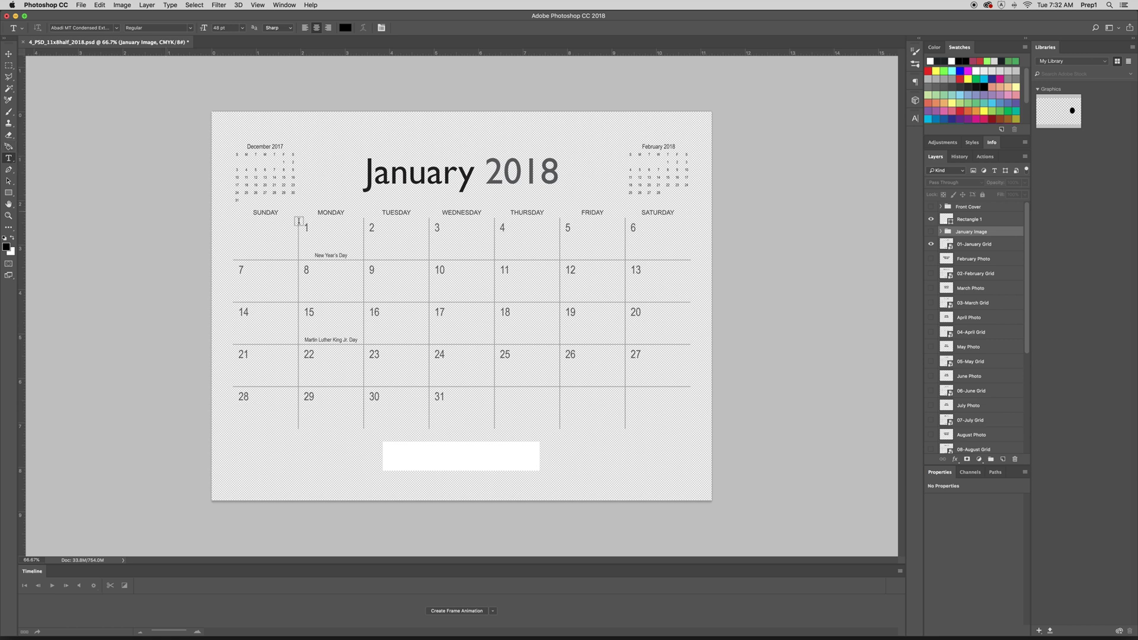
left_click_drag(325, 217, 419, 259)
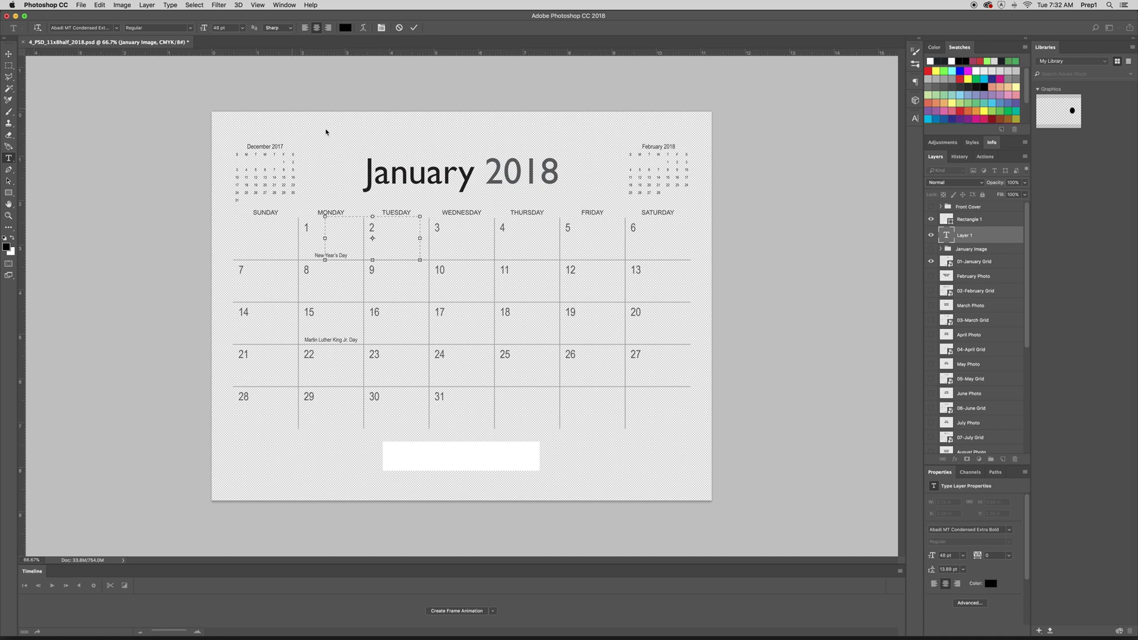
left_click(242, 28)
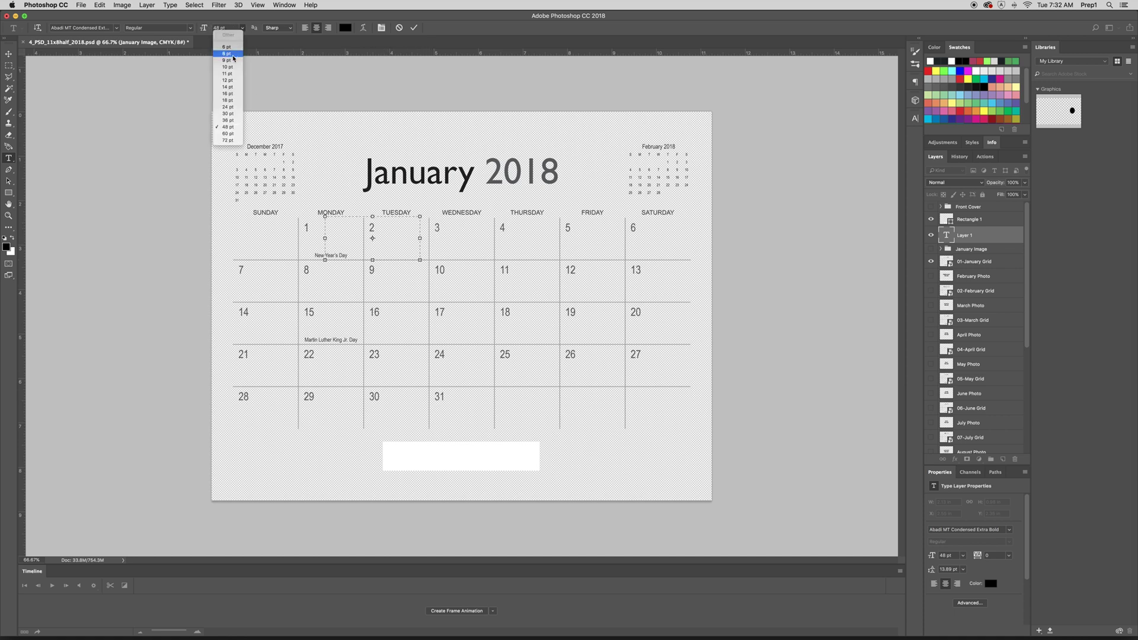
left_click(227, 64)
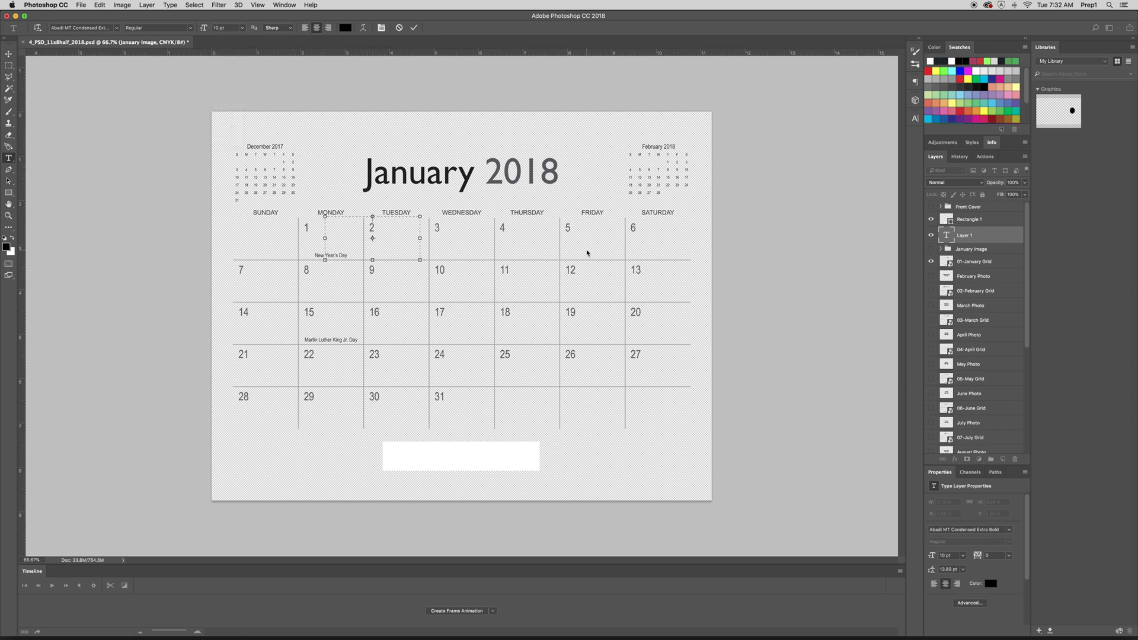
type("Anna's Birthday")
left_click(10, 54)
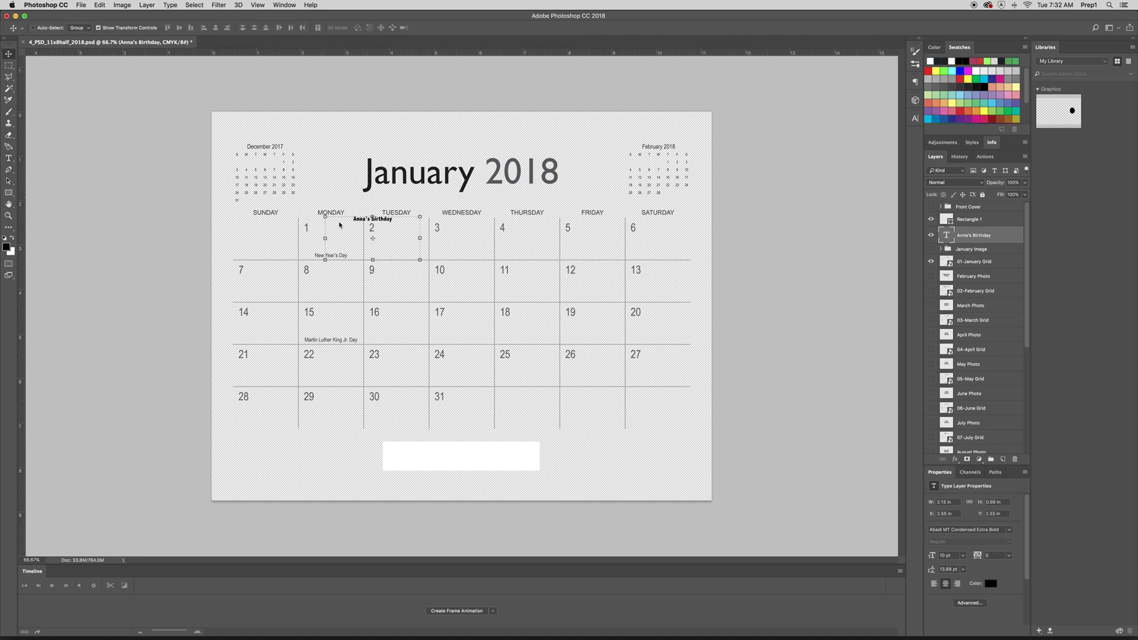
left_click_drag(391, 230, 541, 300)
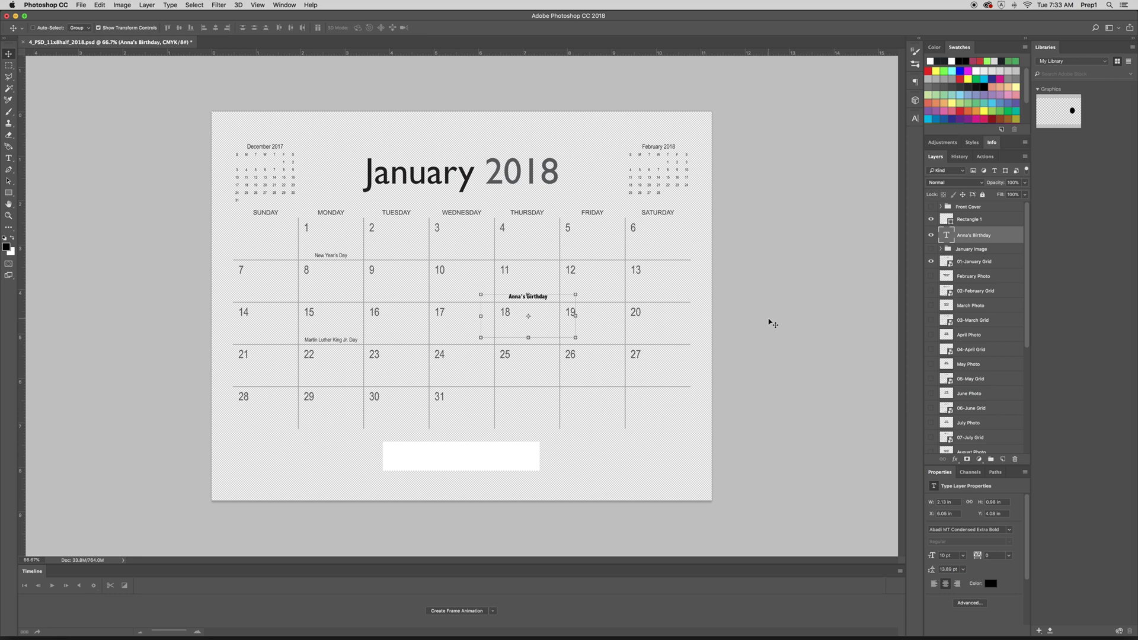
Move the January Image group directly below the Front Cover group, above the Rectangle 1 layer
left_click(980, 250)
left_click(976, 236)
left_click(931, 220)
left_click(987, 261)
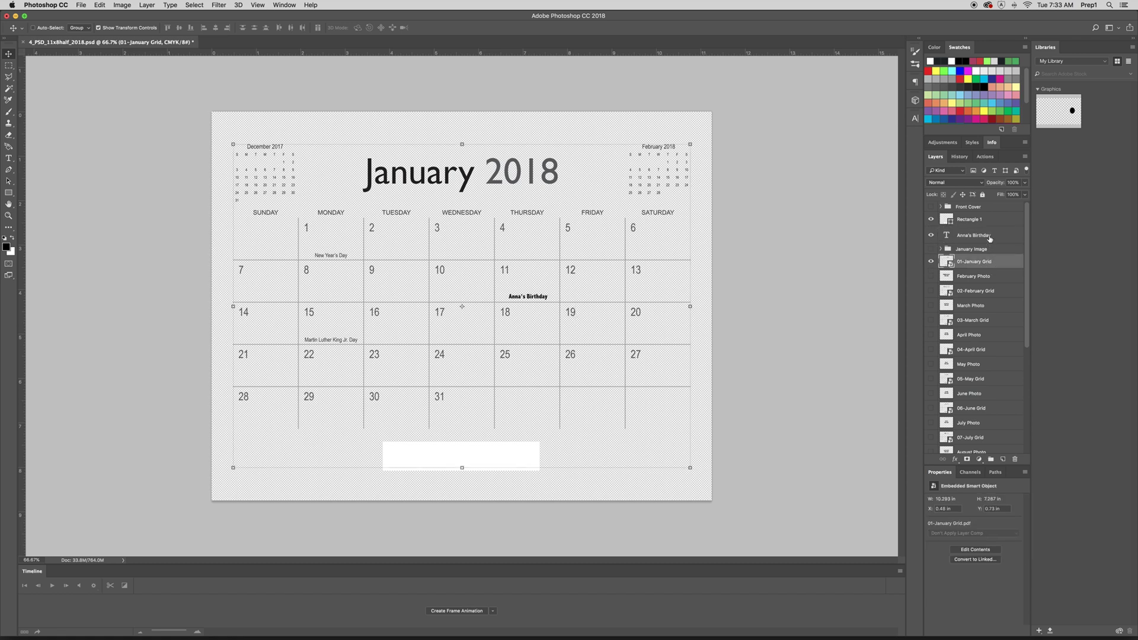
left_click(988, 236, "shift")
left_click(996, 254)
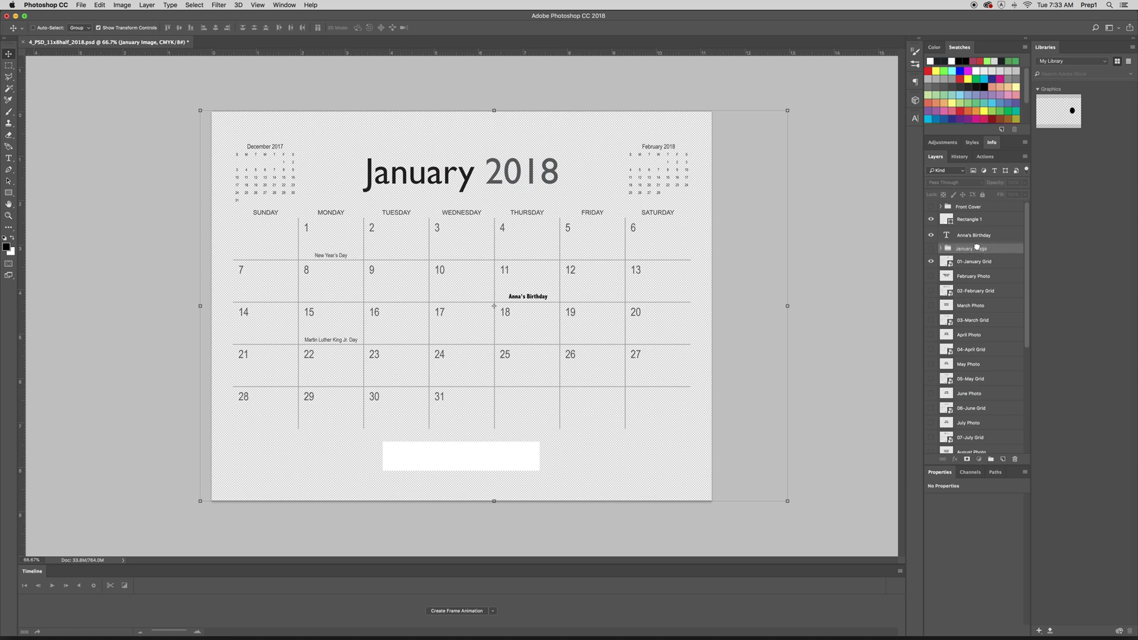
double_click(977, 249)
left_click_drag(1002, 251, 969, 218)
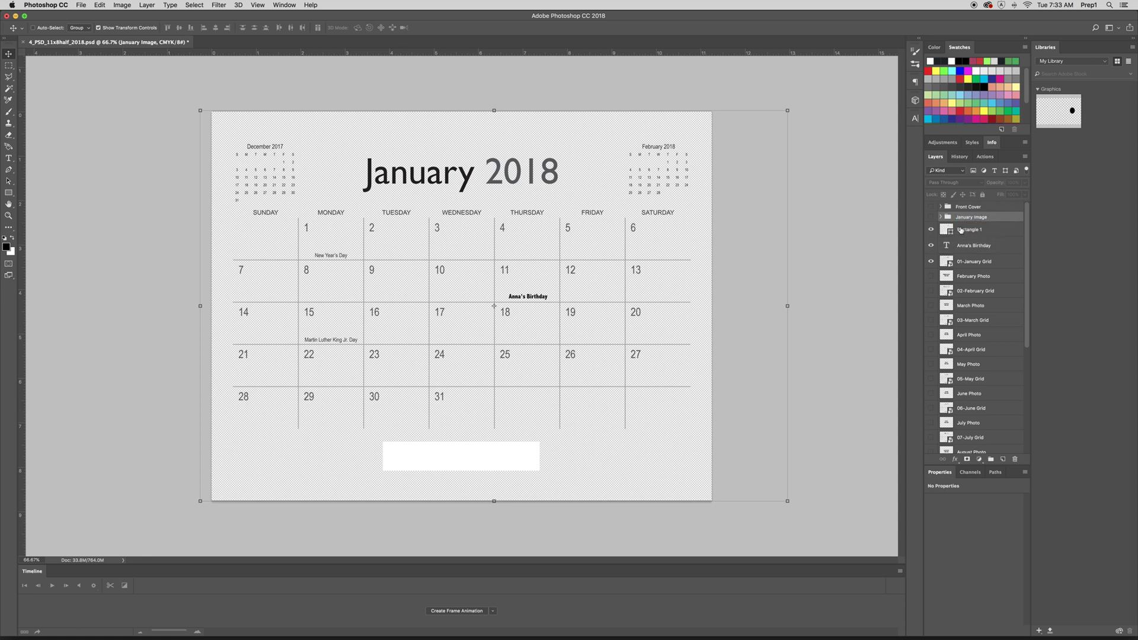
Group the Rectangle 1, birthday text and 01-January Grid layers and name the group "January Grid"
left_click(987, 233)
left_click(985, 246, "shift")
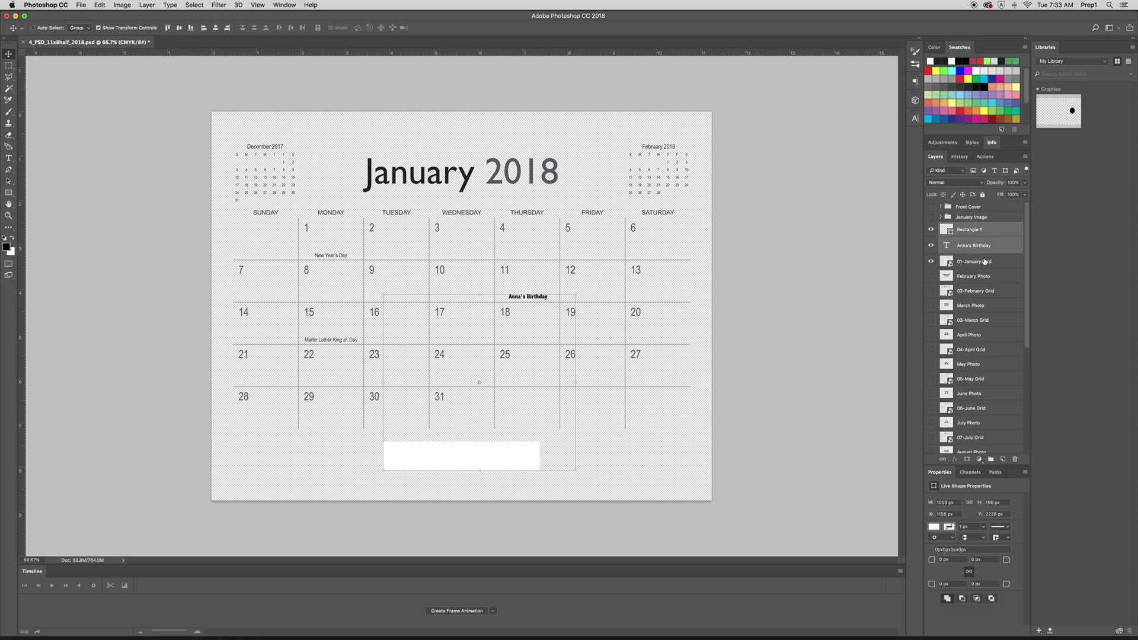
left_click(982, 263, "shift")
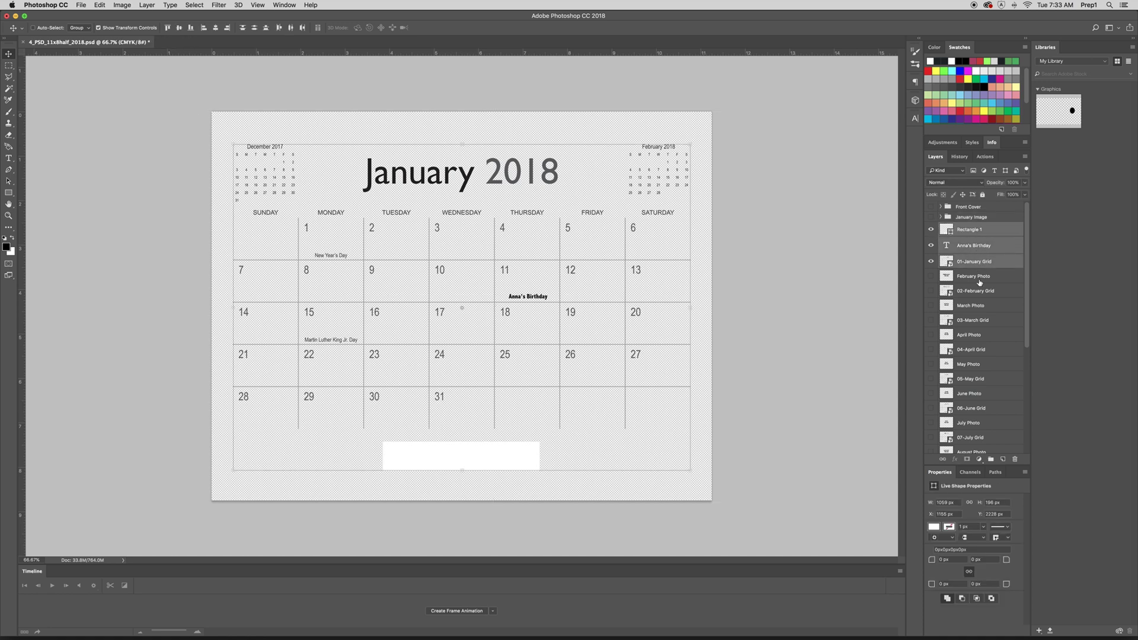
left_click(991, 459)
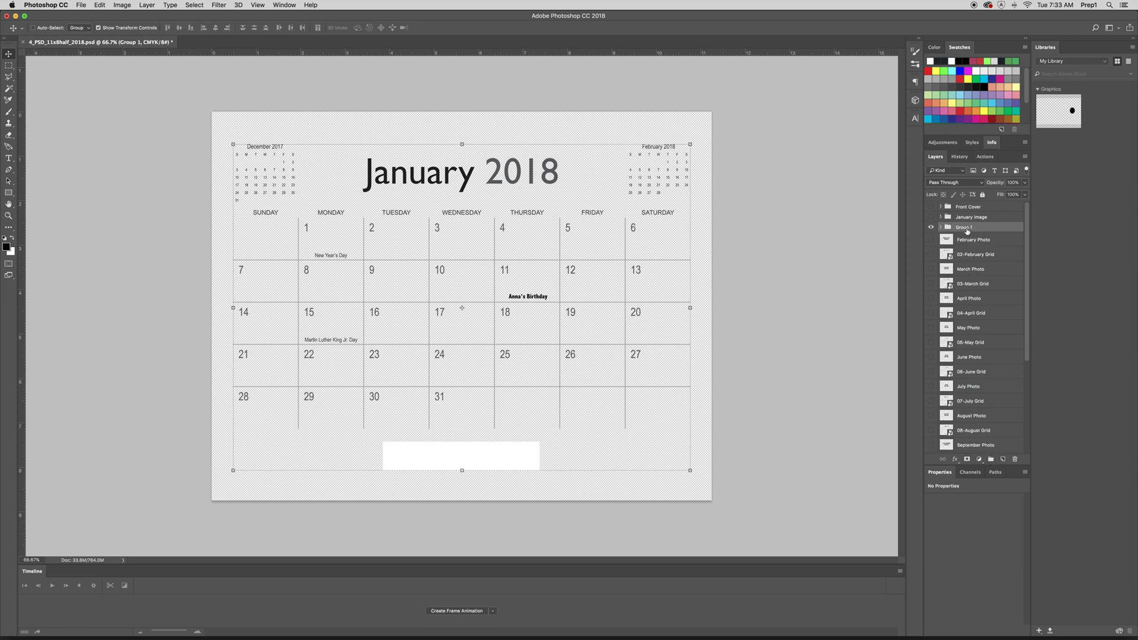
type("Januray Gird")
key("Return")
double_click(972, 230)
key("Return")
Hide the January Grid group, check the February Photo page, and leave only 02-February Grid visible
left_click(930, 228)
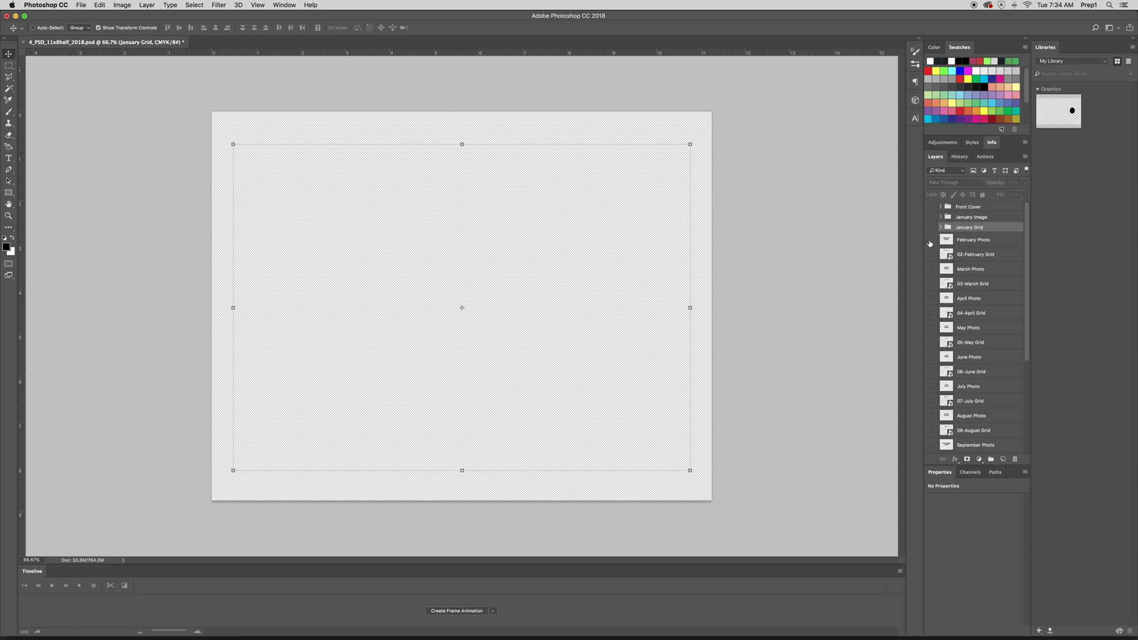
left_click(930, 241)
left_click(974, 244)
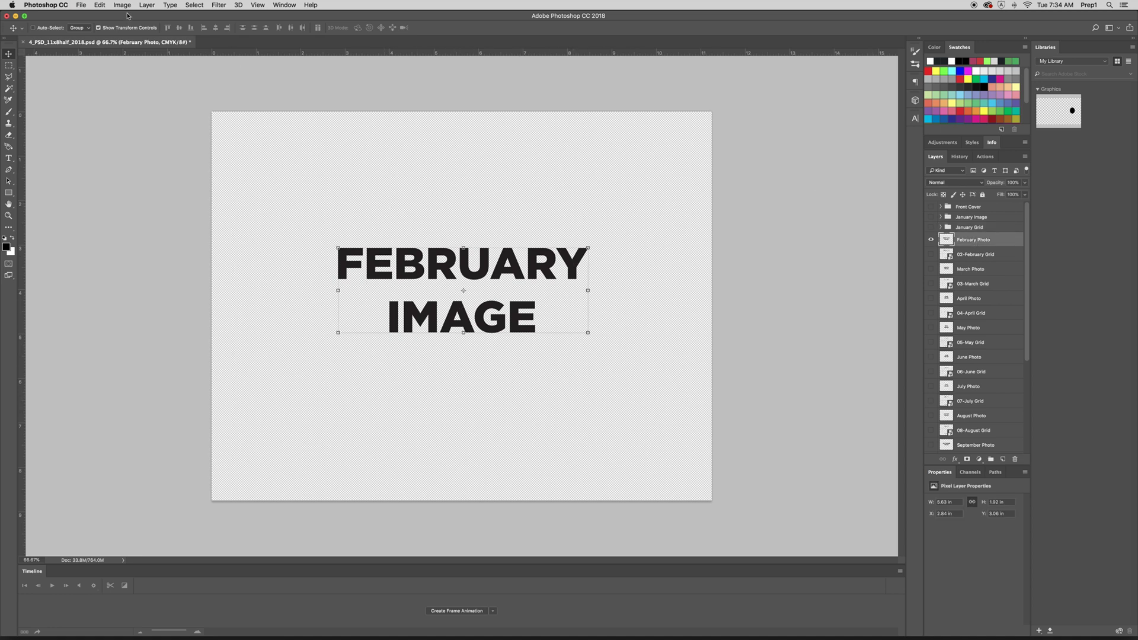
left_click(81, 5)
left_click(503, 159)
left_click(931, 239)
left_click(931, 254)
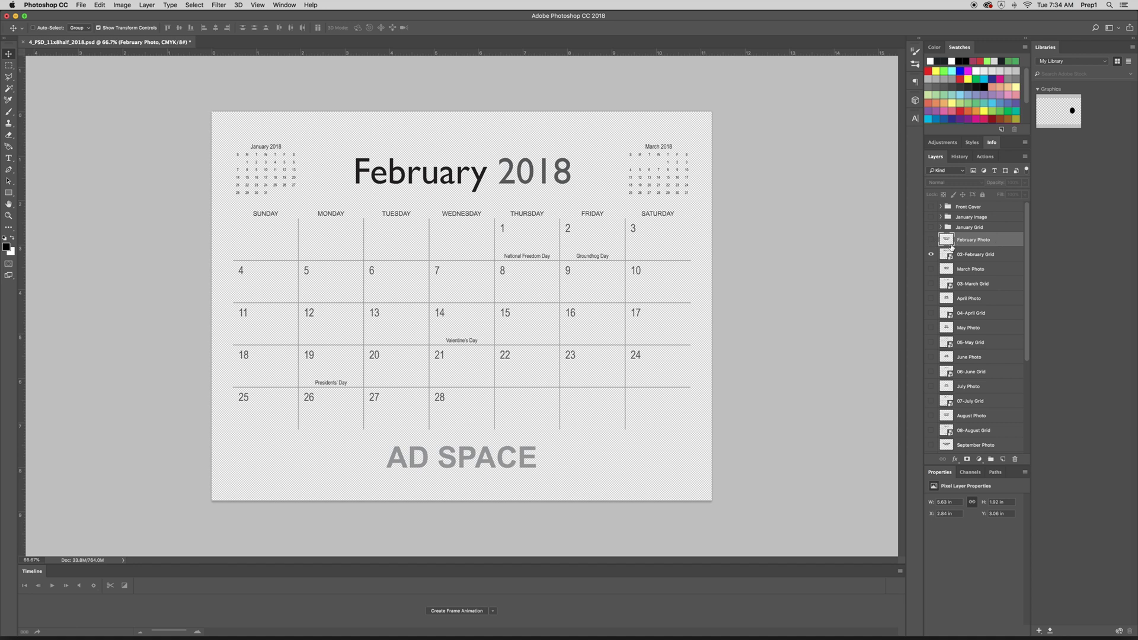
Save the layered document under the name MyProject.psd in the Photoshop Tutorial folder
left_click(84, 5)
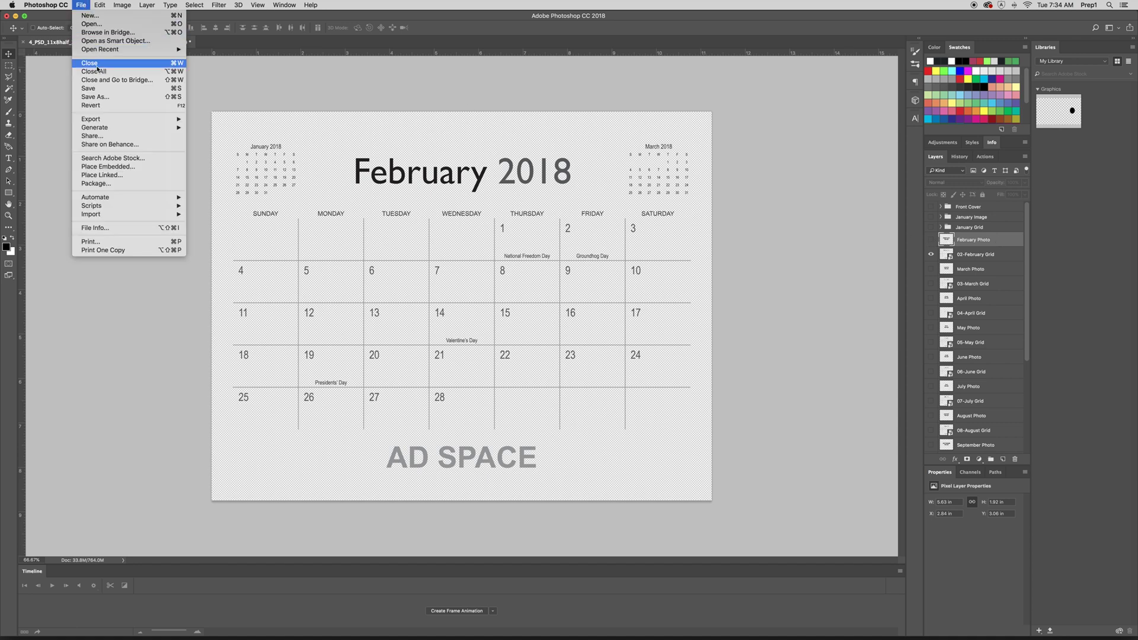
left_click(97, 97)
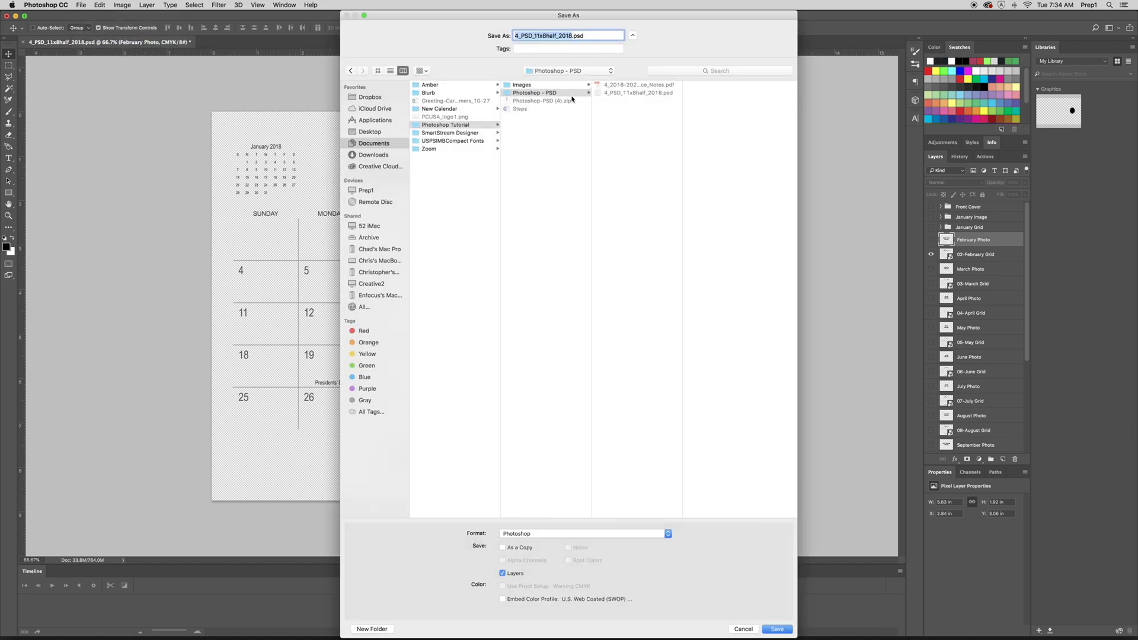
left_click(574, 221)
left_click(570, 36)
double_click(570, 35)
type("MyProjec")
type("t")
key("Return")
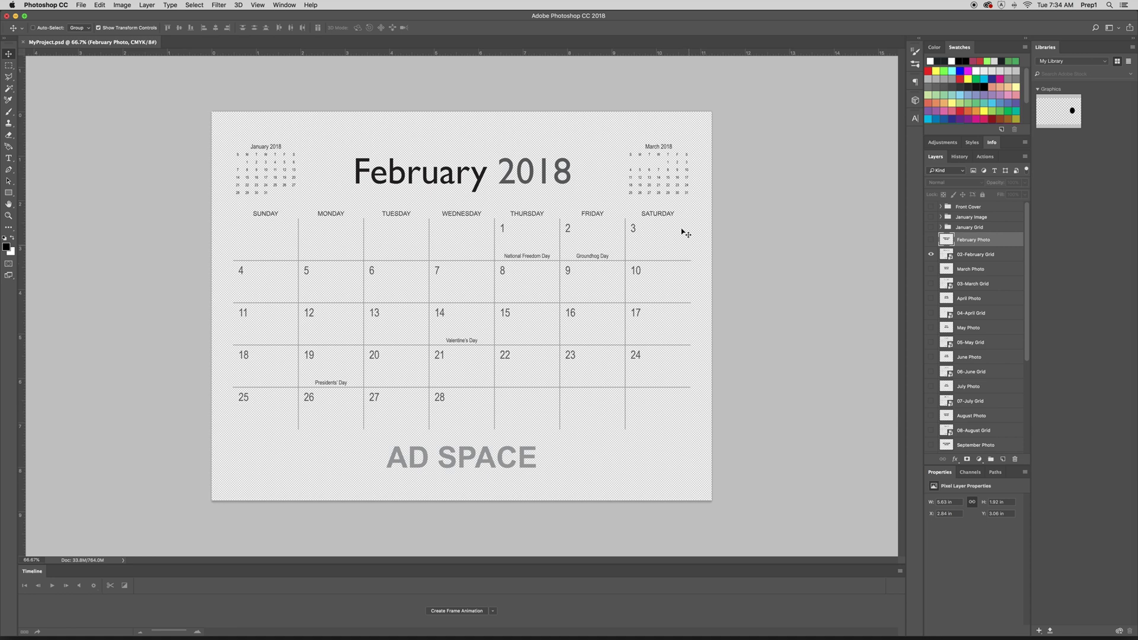
Review the Front Cover, January Image and January Grid groups and the remaining layers down to Back Cover
left_click(967, 228)
left_click(970, 217)
left_click(970, 207)
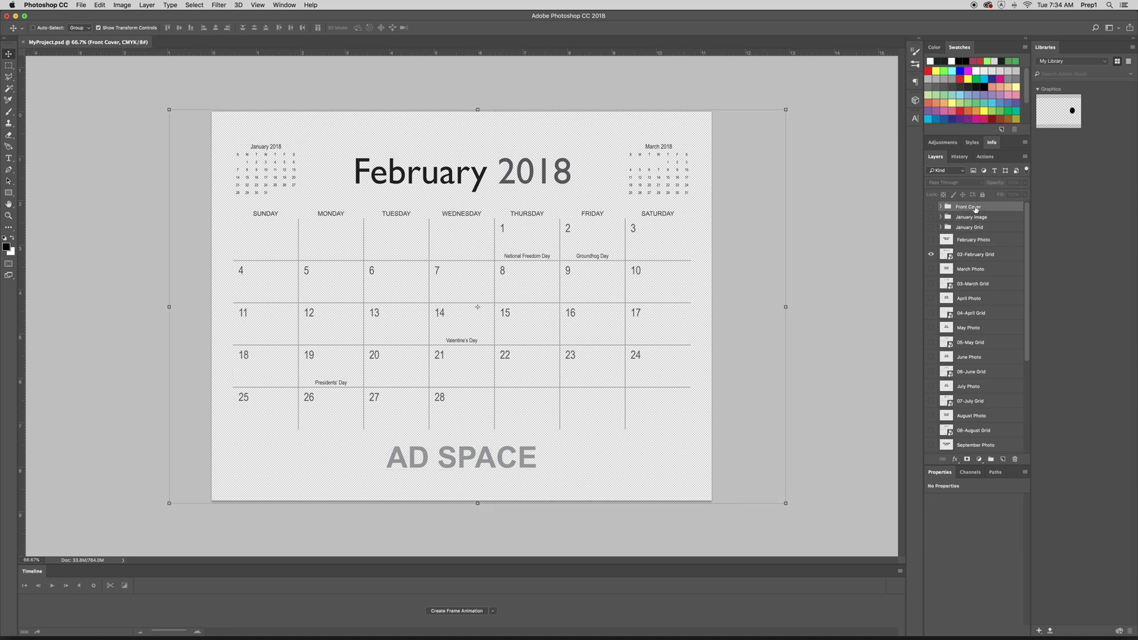
left_click(940, 206)
left_click(940, 206)
left_click(964, 228)
scroll(972, 277, "down", 5)
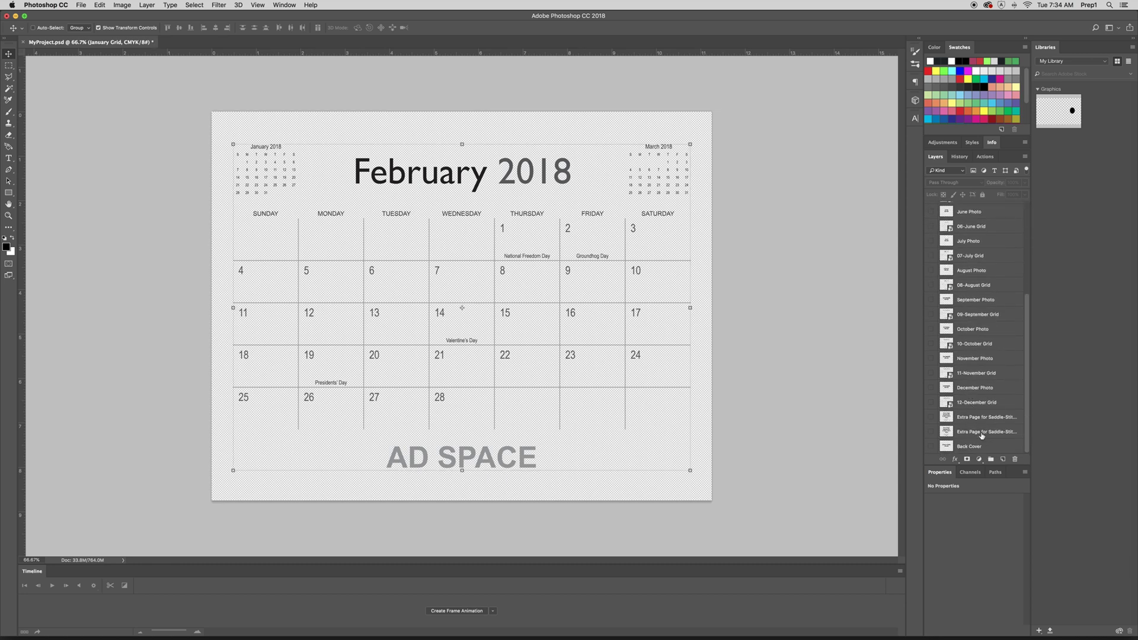
scroll(960, 228, "up", 5)
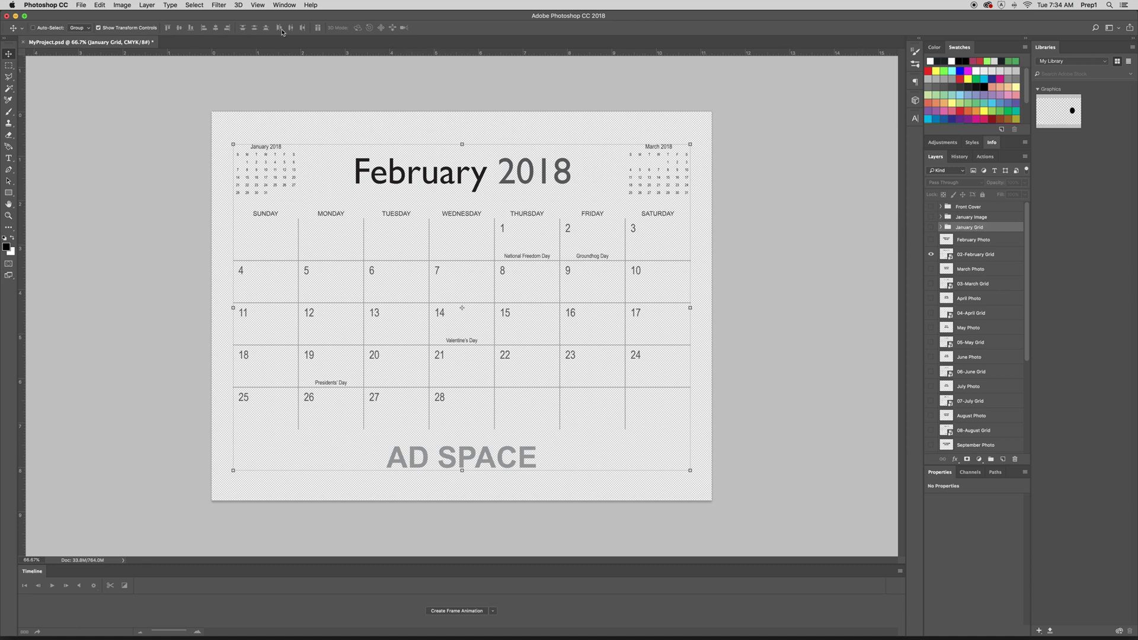
Save another version of the document as MyProject-PrintingCenter.psd in the Photoshop Tutorial folder
left_click(26, 5)
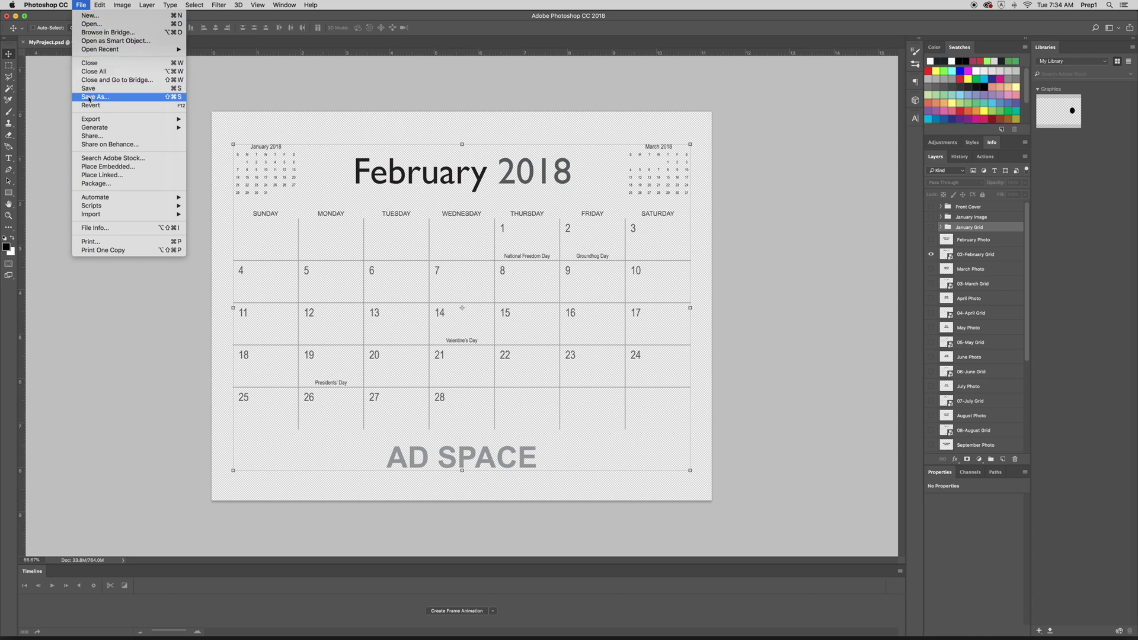
left_click(392, 127)
key("super+shift+s")
key("Right")
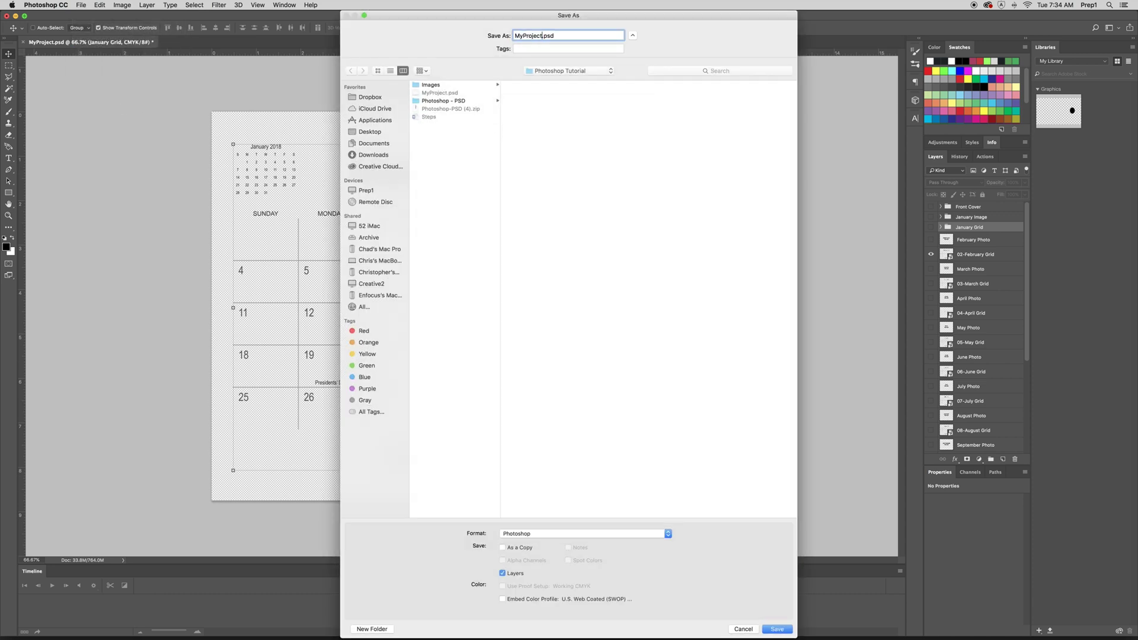
type("-For")
key("BackSpace")
key("BackSpace")
key("BackSpace")
type("PrintingCenter")
left_click(782, 633)
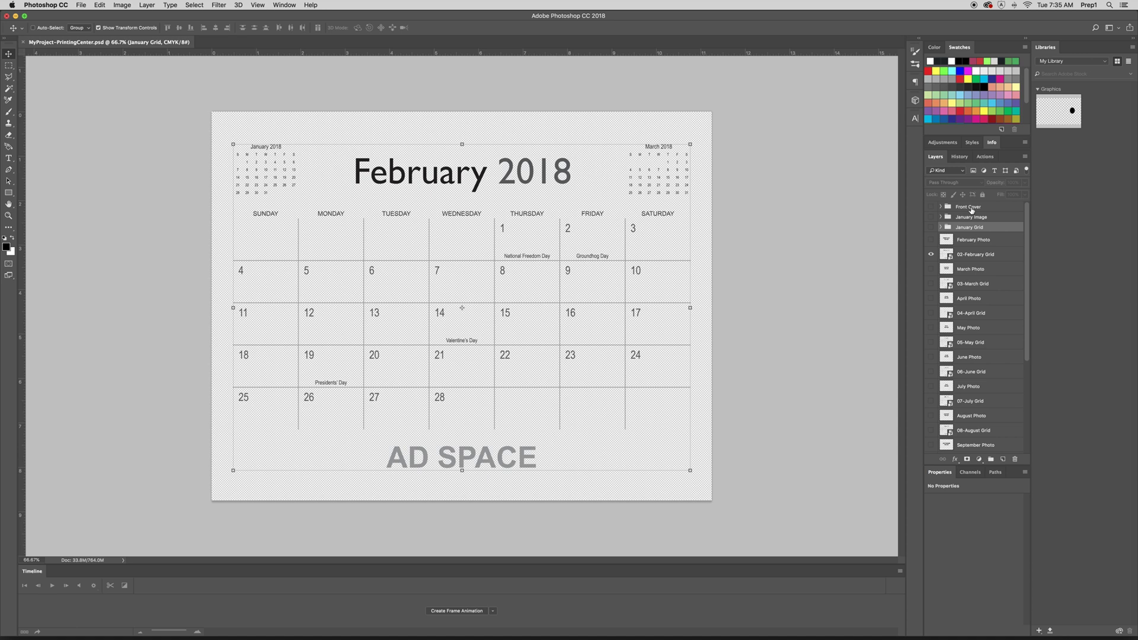
Hide 02-February Grid, show the Front Cover group and merge it into a single layer
left_click(930, 254)
left_click(930, 206)
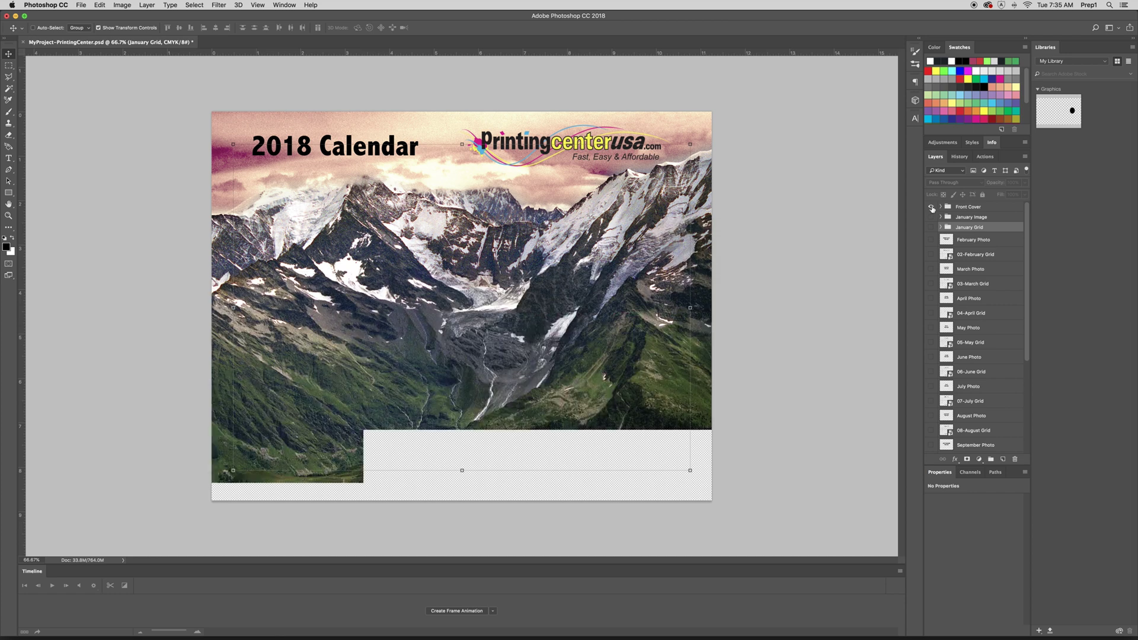
left_click(955, 207)
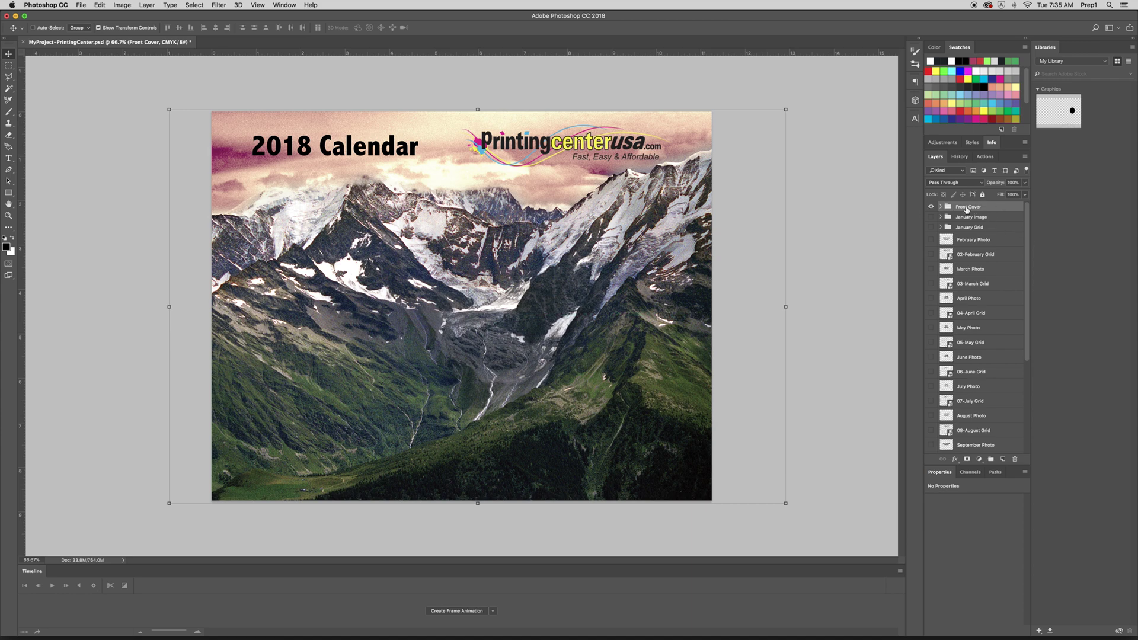
right_click(988, 209)
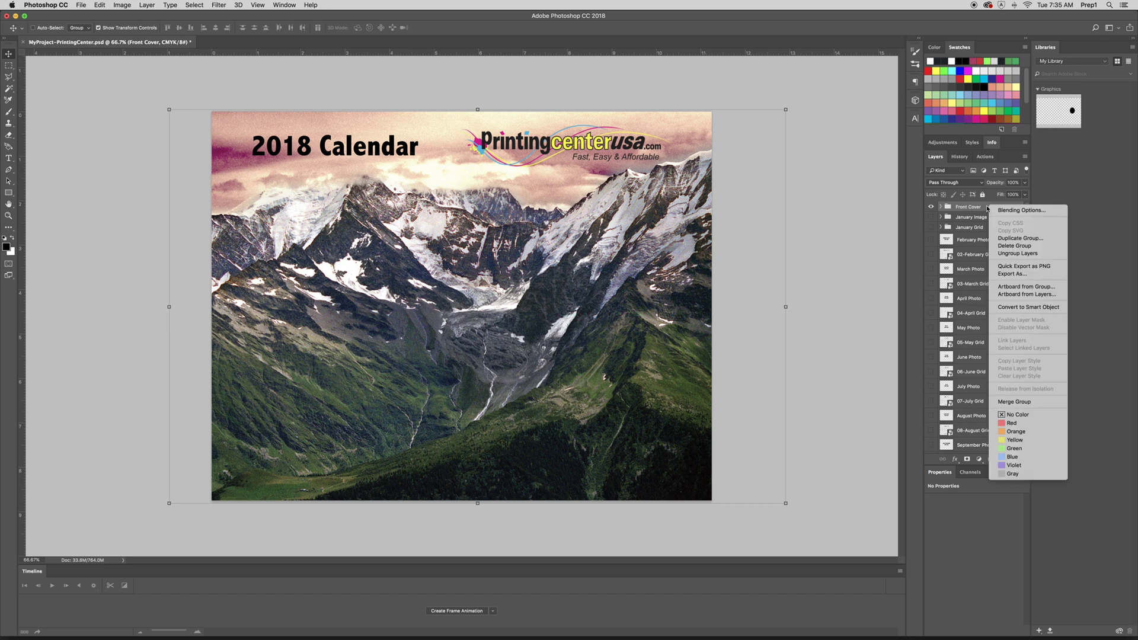
left_click(1018, 403)
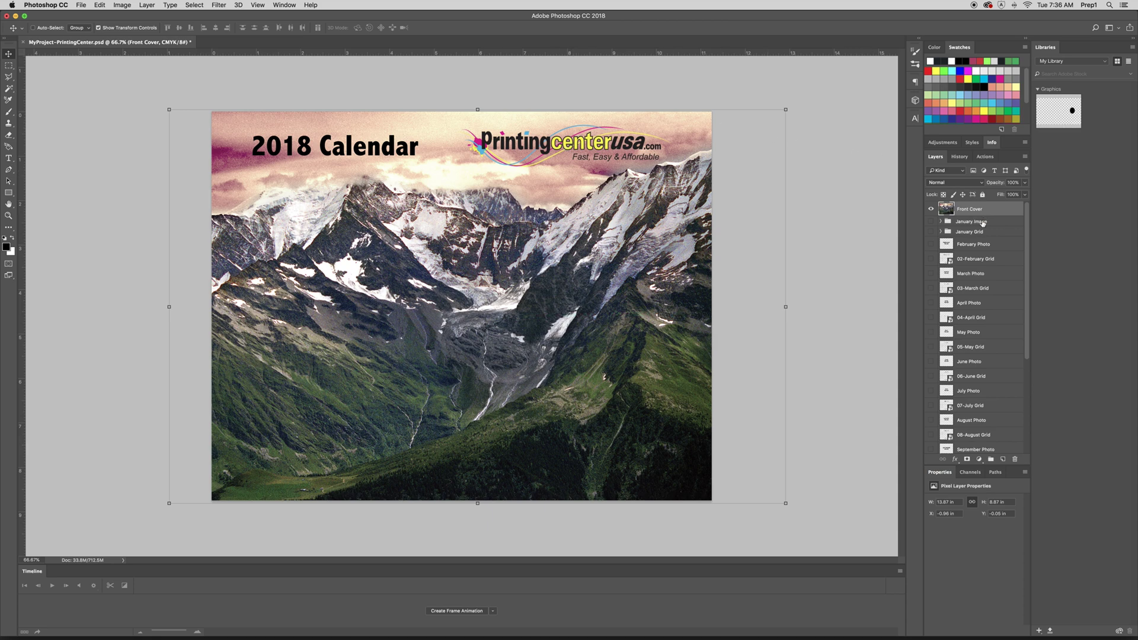
Hide the Front Cover layer, show the January Image group and merge it into a single layer
left_click(931, 208)
left_click(930, 221)
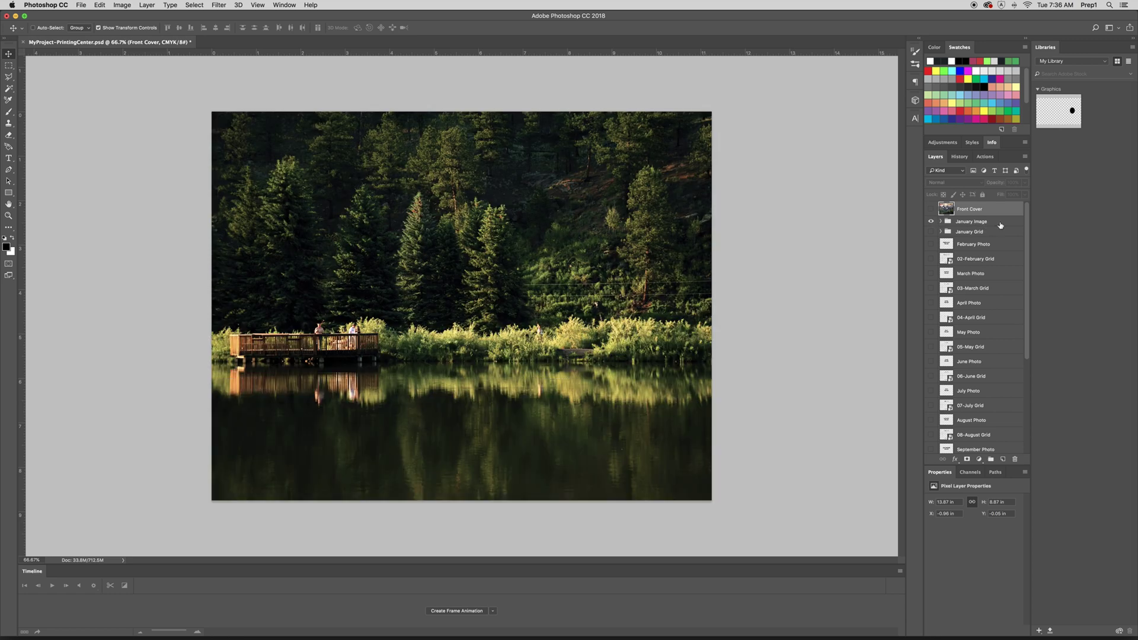
left_click(985, 222)
right_click(989, 222)
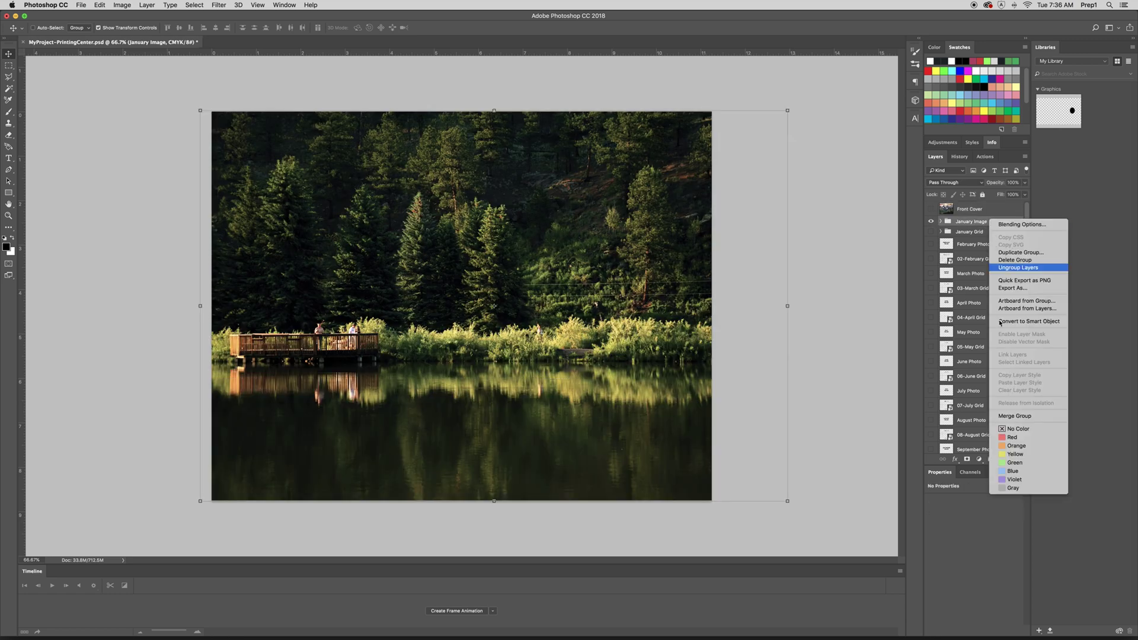
left_click(1009, 416)
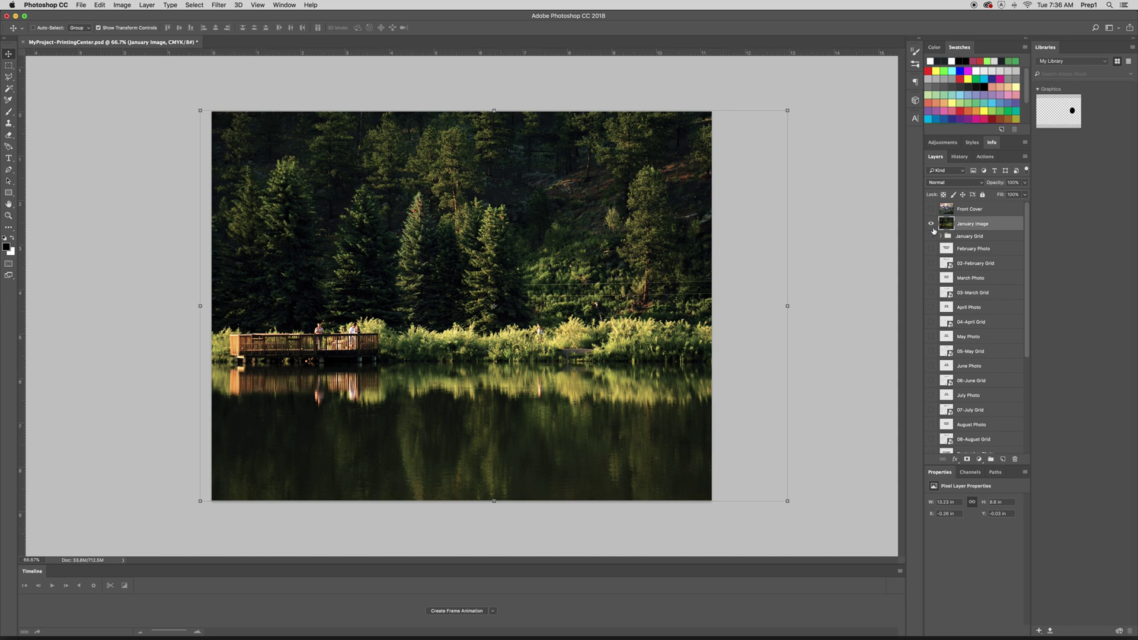
With January Image hidden, merge the visible January Grid group into a single layer and save the document
left_click_drag(932, 226, 930, 236)
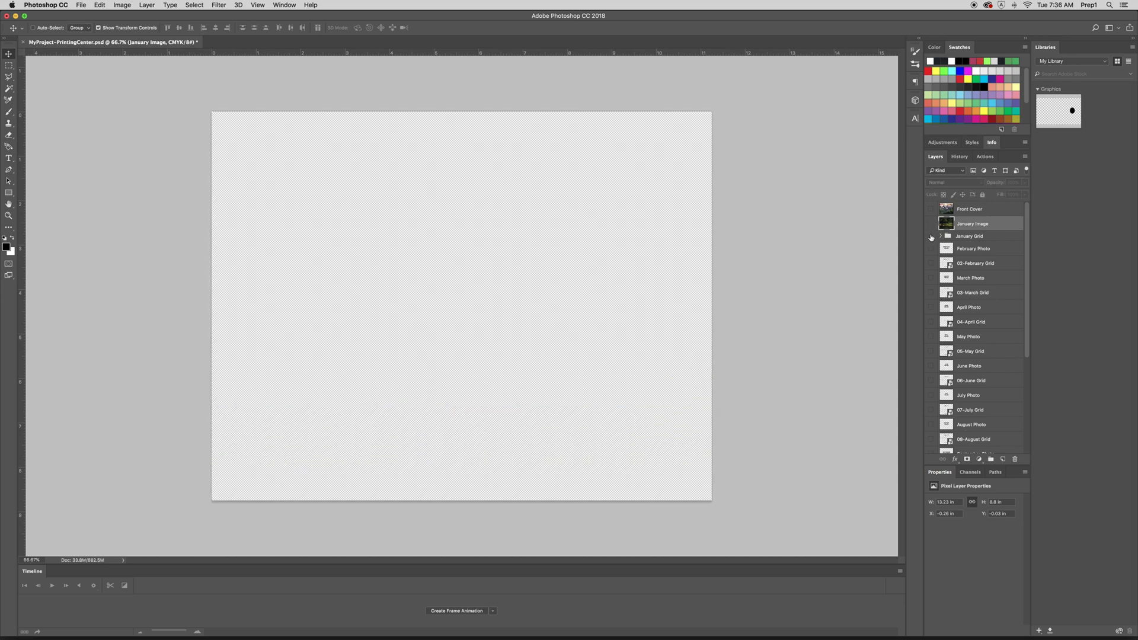
left_click(977, 238)
right_click(977, 237)
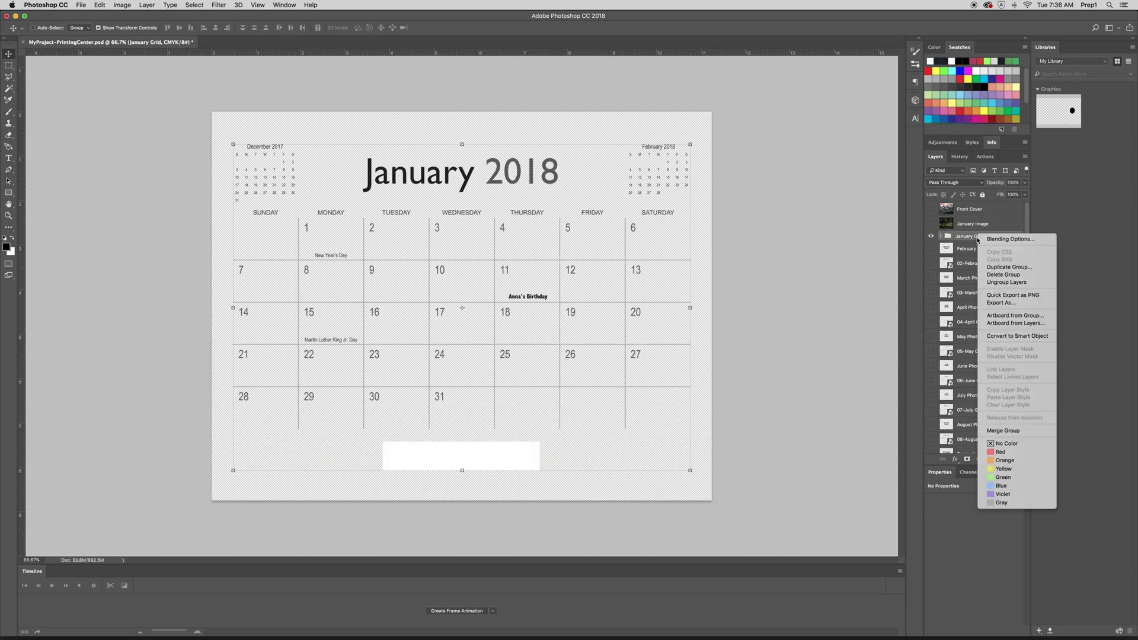
left_click(1004, 431)
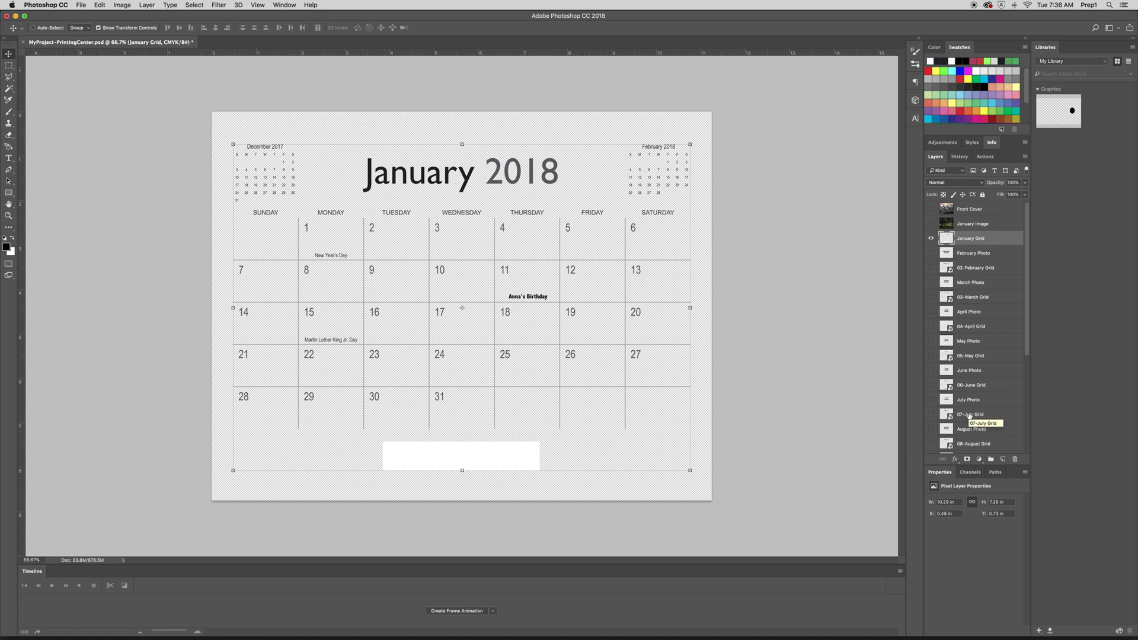
left_click(81, 4)
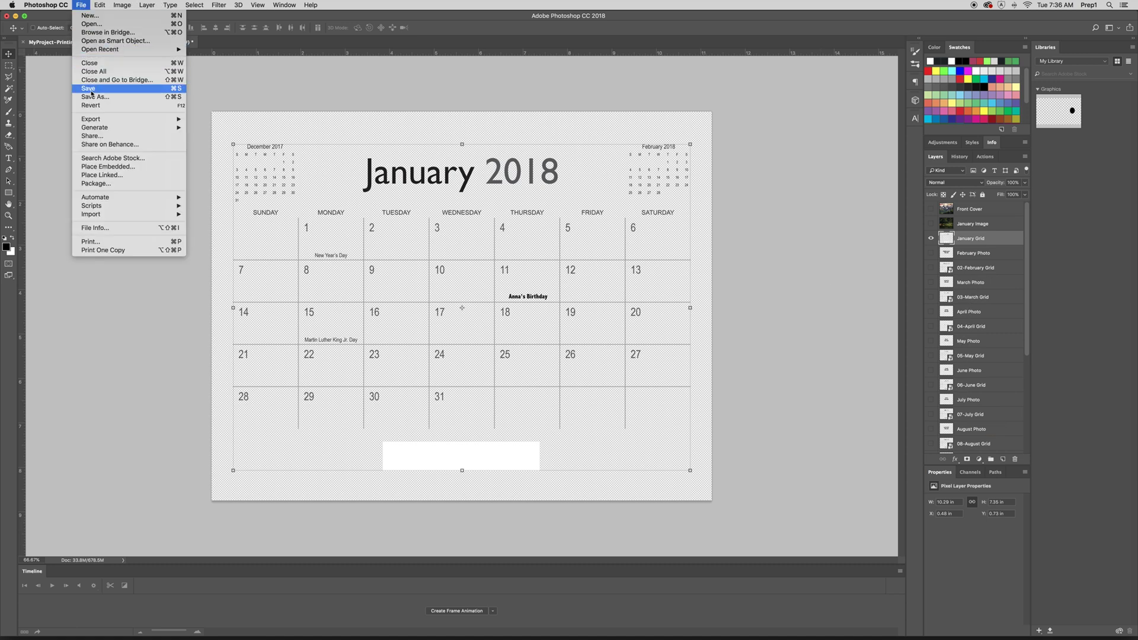
left_click(93, 92)
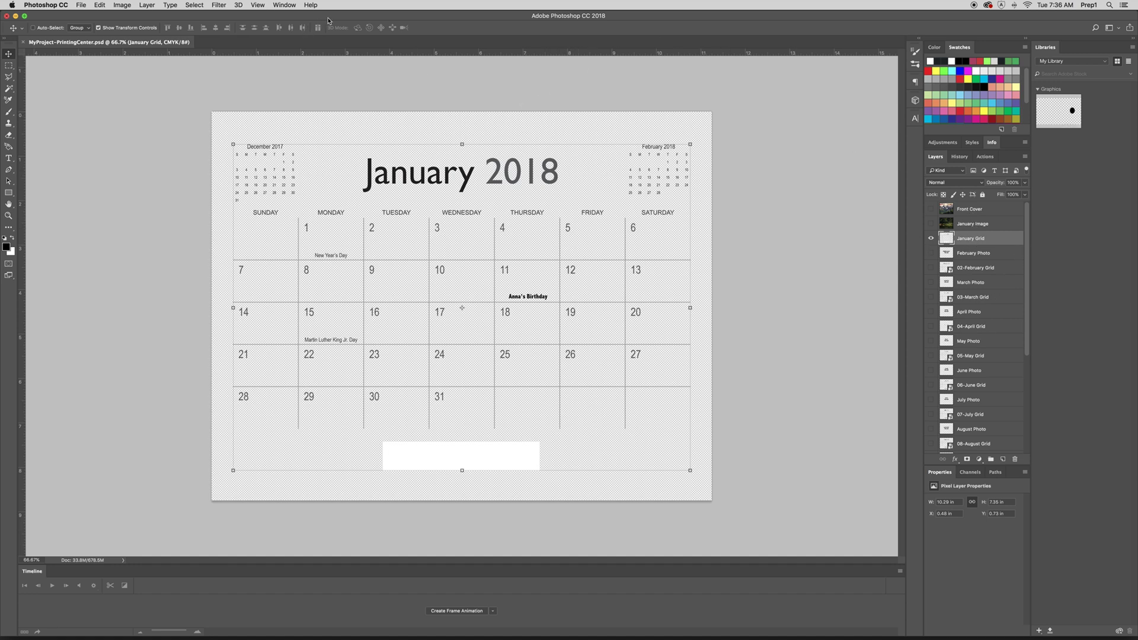
Switch to Finder and compare the previews of MyProject-PrintingCenter.psd and MyProject.psd in the Photoshop Tutorial folder
left_click_drag(325, 22, 330, 24)
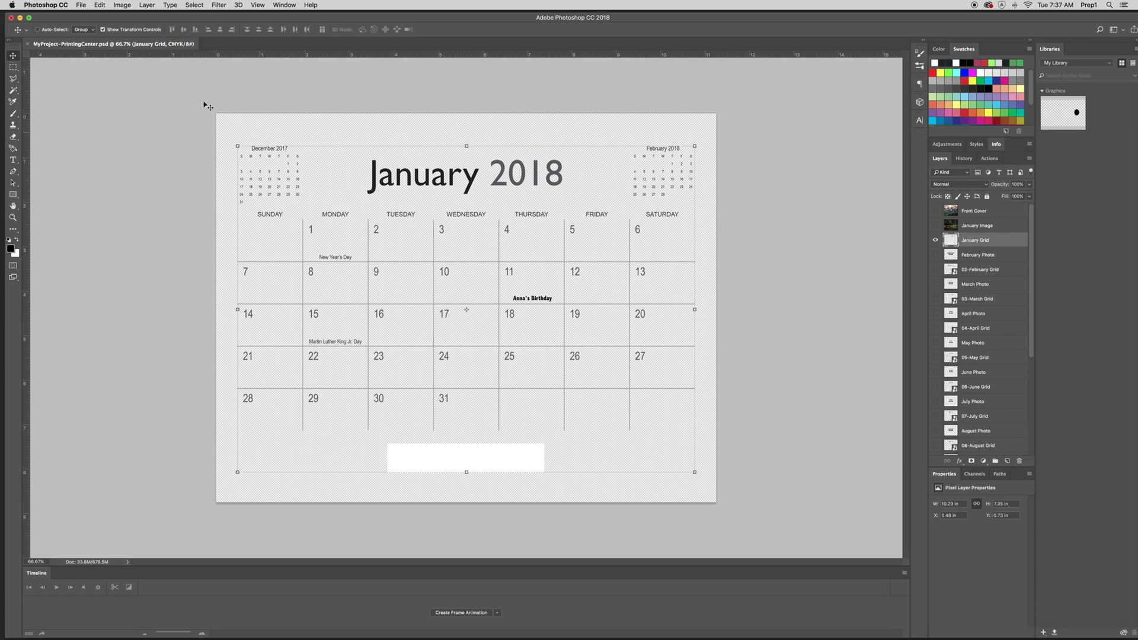
left_click(11, 18)
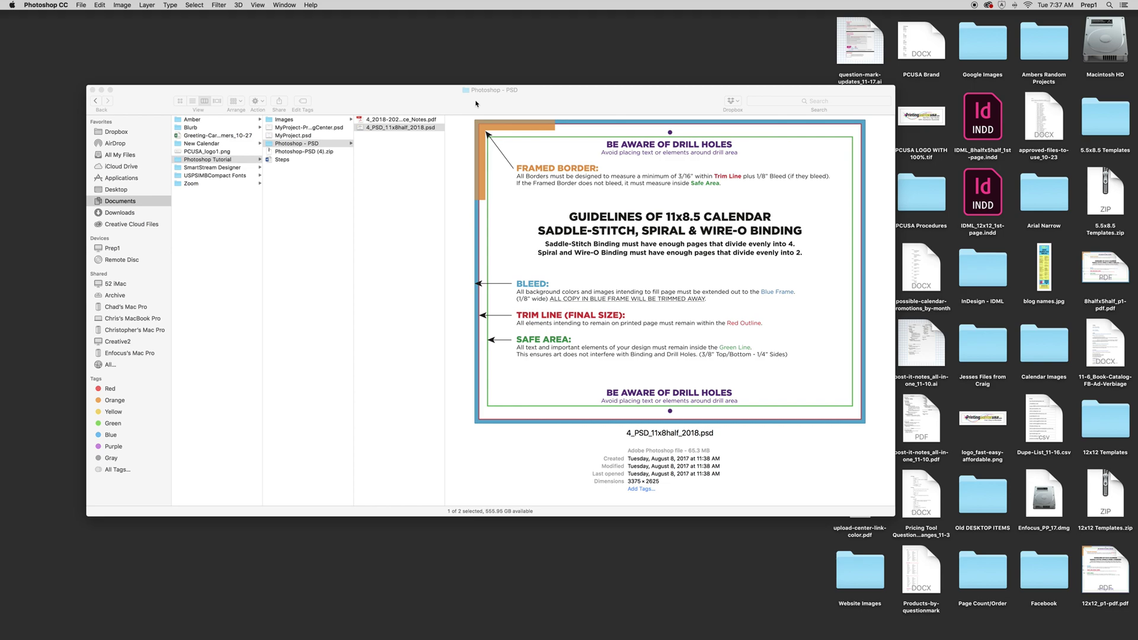
left_click(298, 137)
left_click(306, 128)
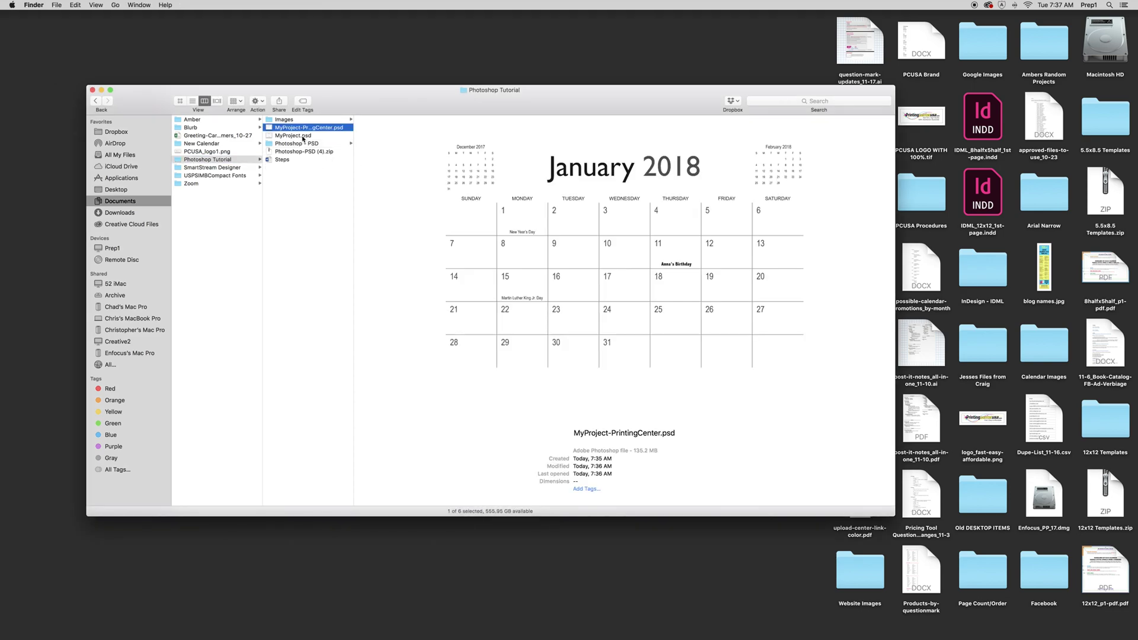
left_click(303, 135)
left_click(304, 128)
left_click(303, 136)
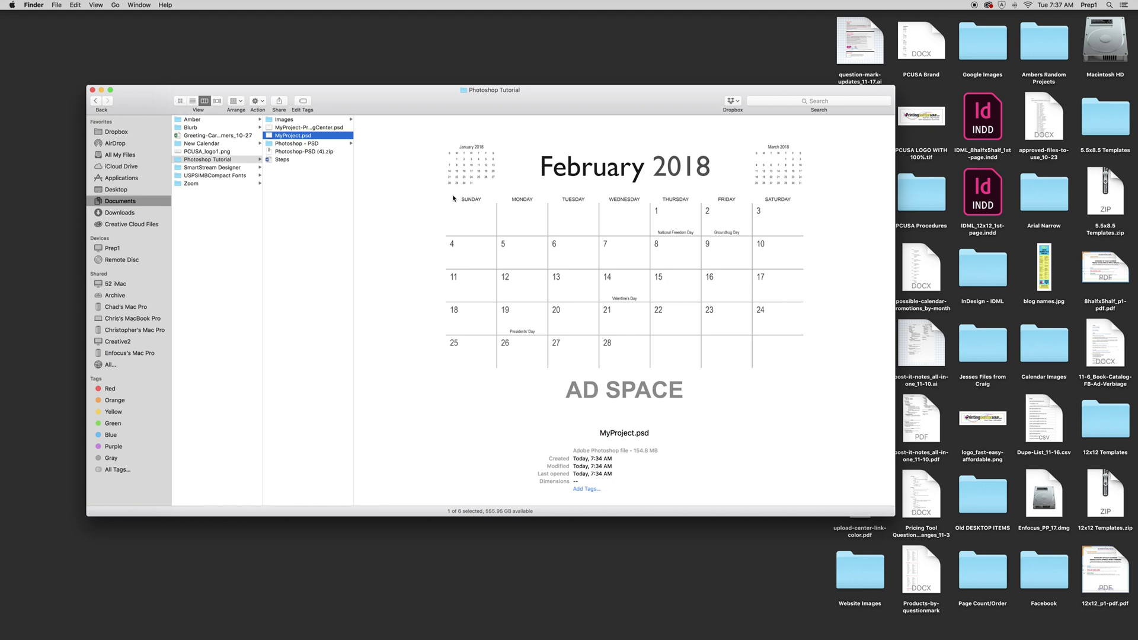
left_click(304, 128)
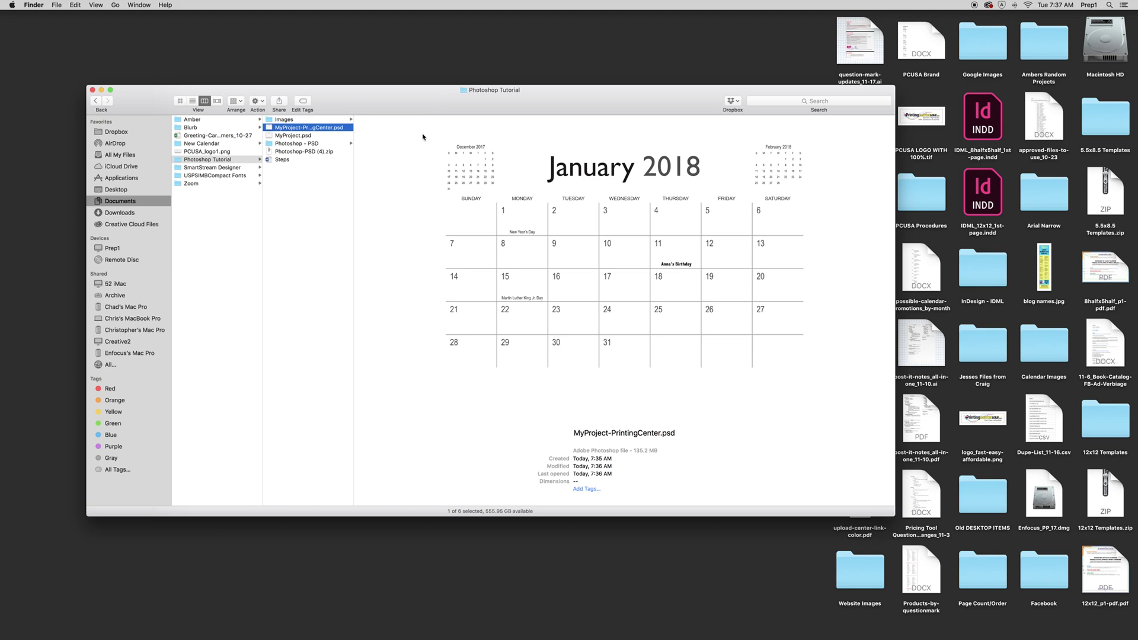
left_click(288, 136)
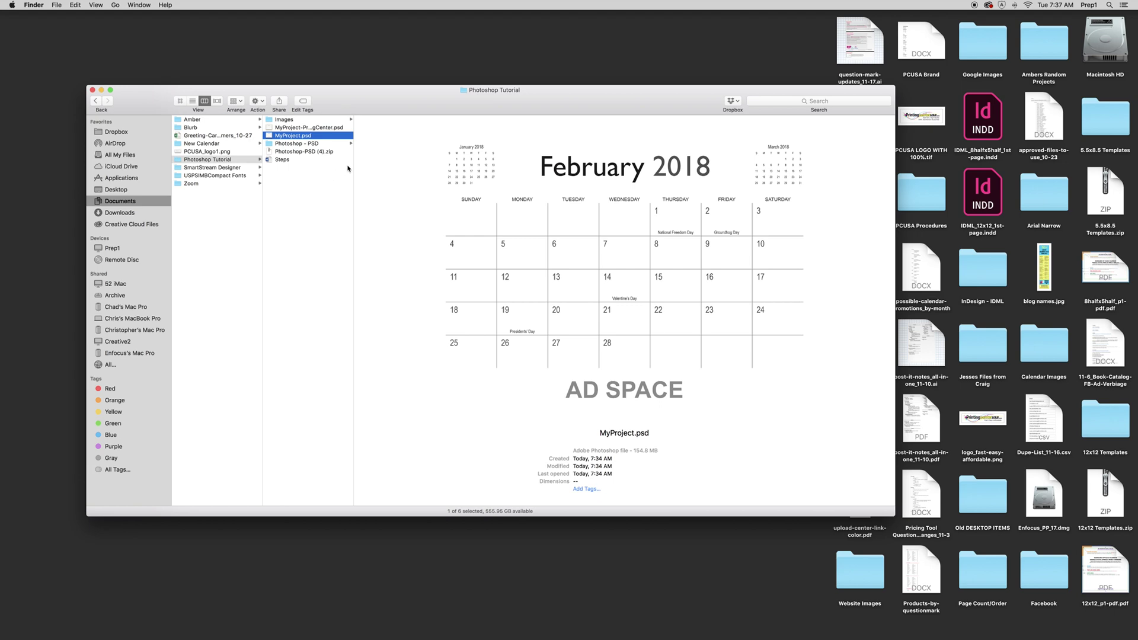
left_click_drag(646, 100, 741, 111)
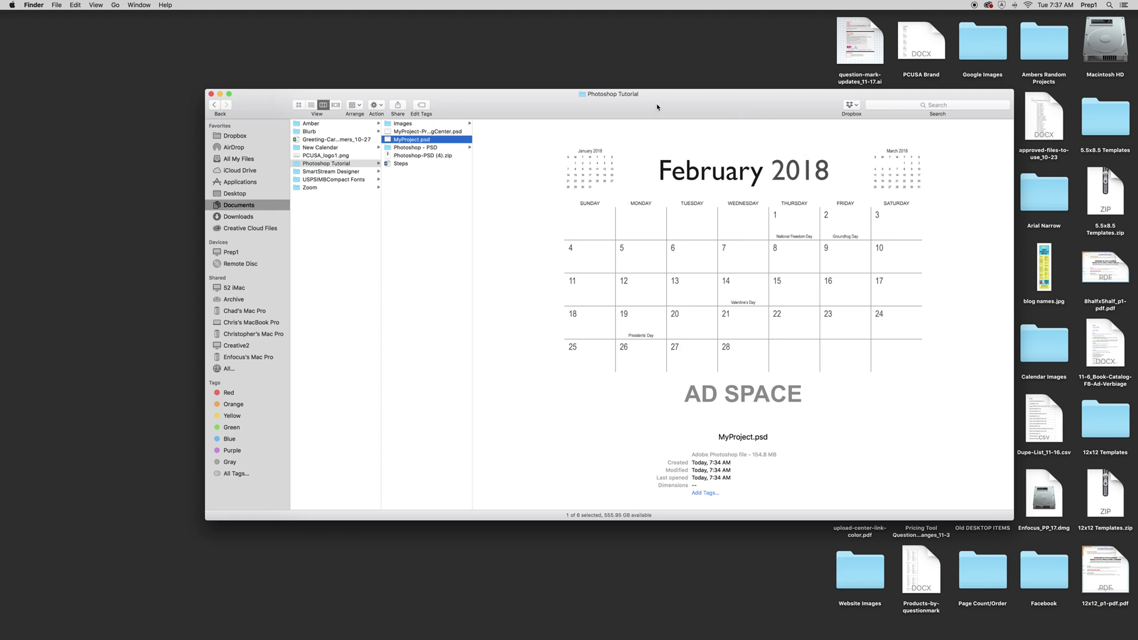
left_click_drag(656, 107, 631, 122)
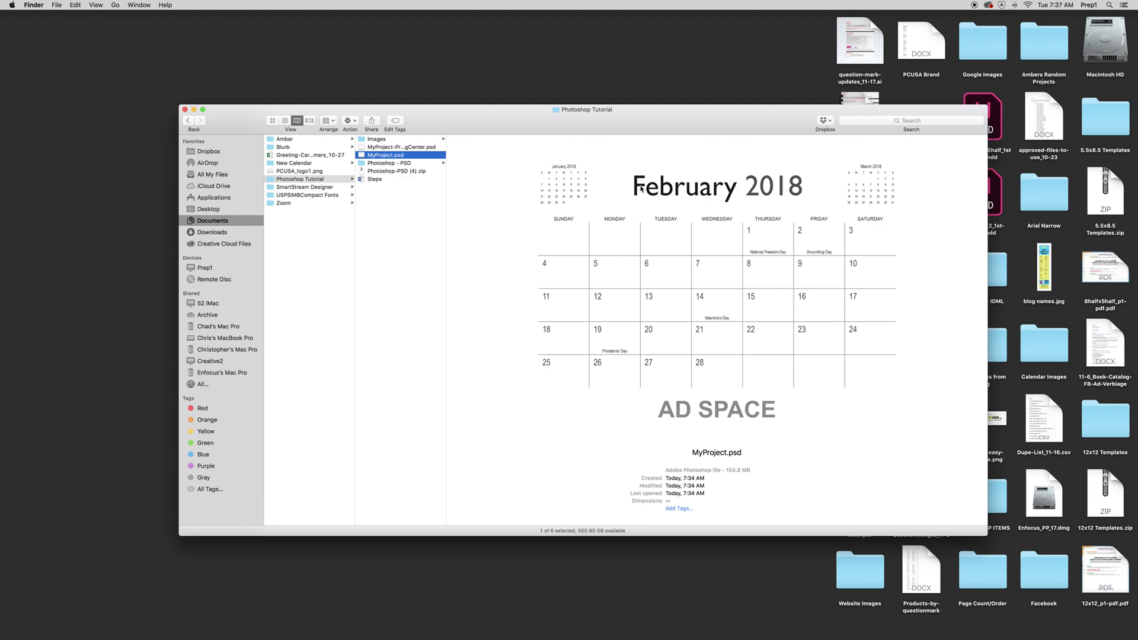